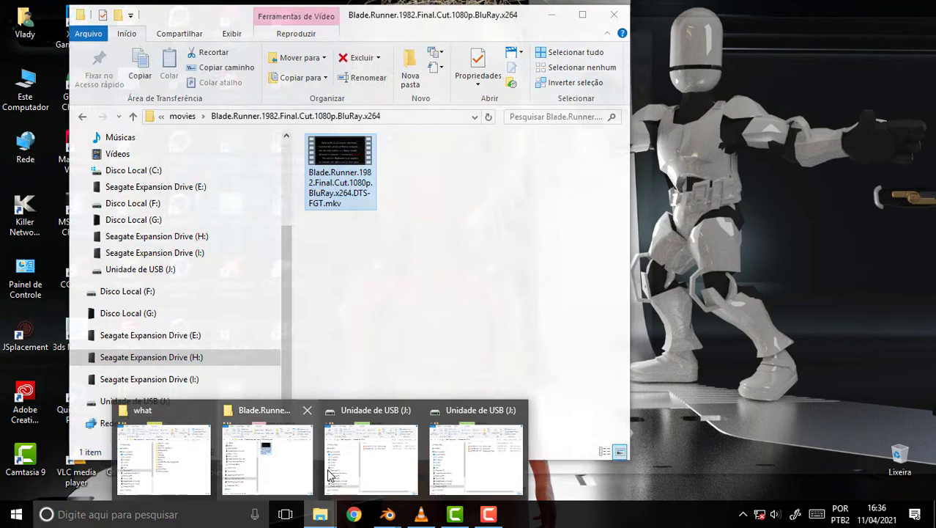
Bring the 'what' folder window forward in File Explorer
click(370, 465)
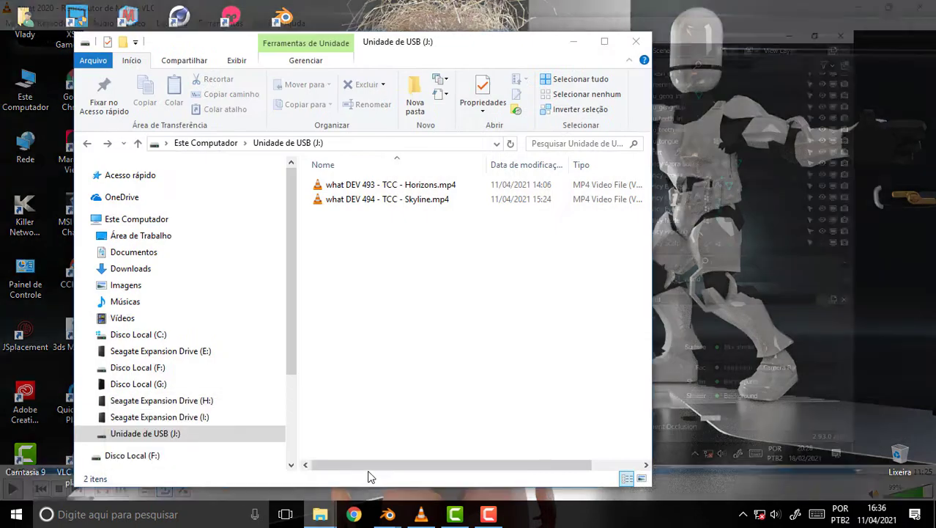
click(320, 514)
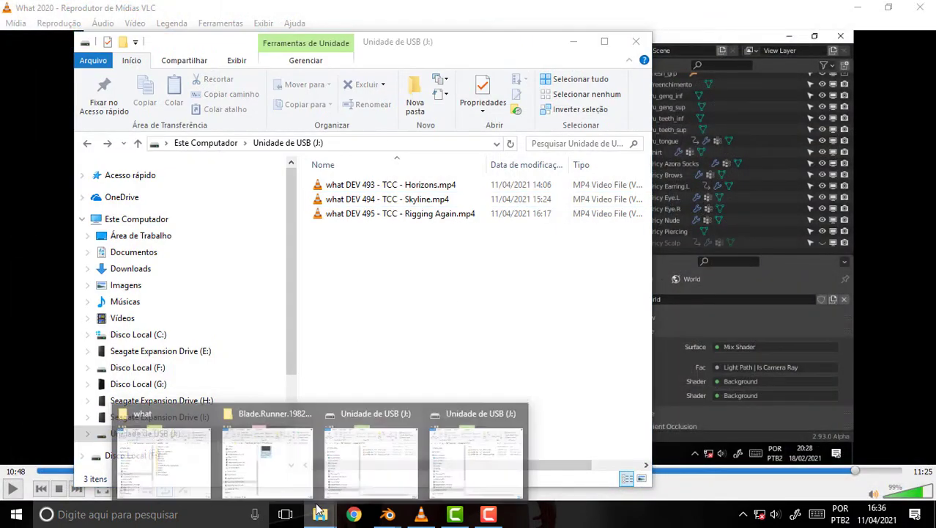
click(174, 469)
double_click(678, 297)
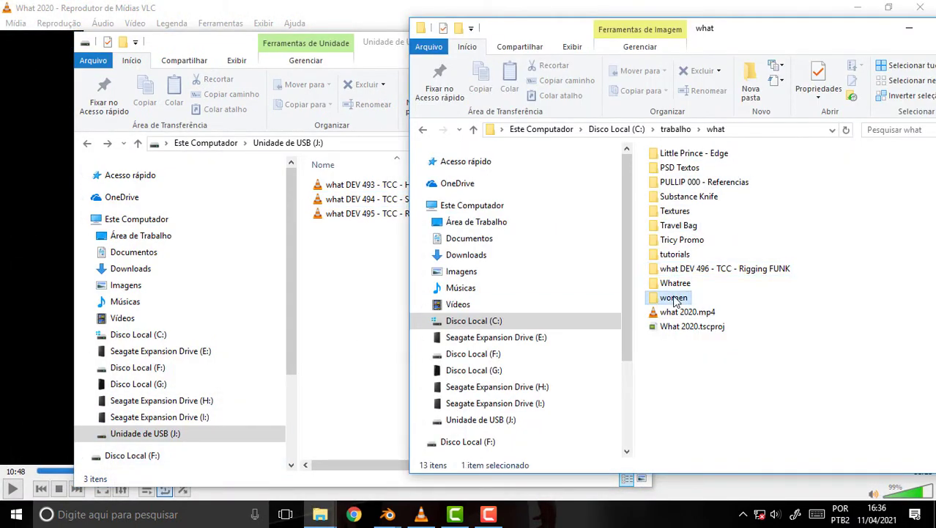
click(717, 132)
Open Tricy Promo > tutorials and play the Retargeting ARP Mixamo video in VLC
double_click(674, 241)
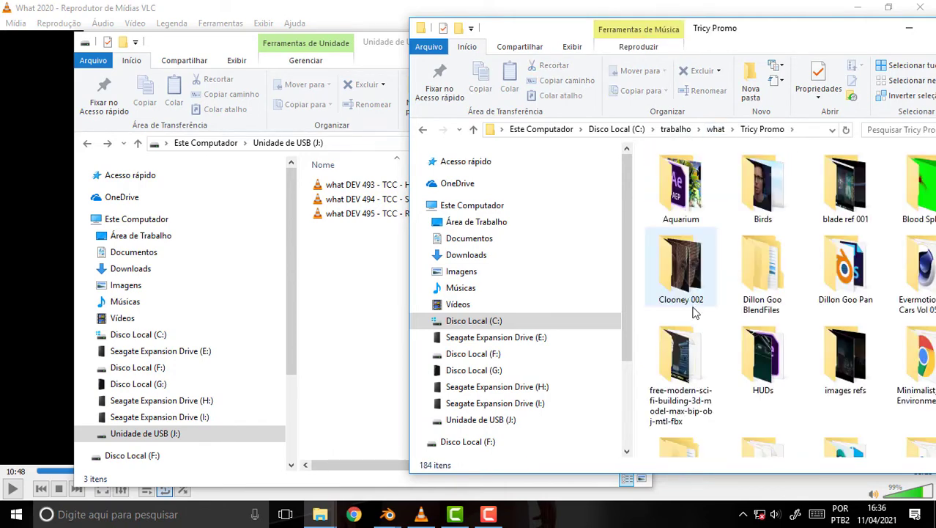
scroll(722, 322, down, 3)
scroll(747, 326, down, 5)
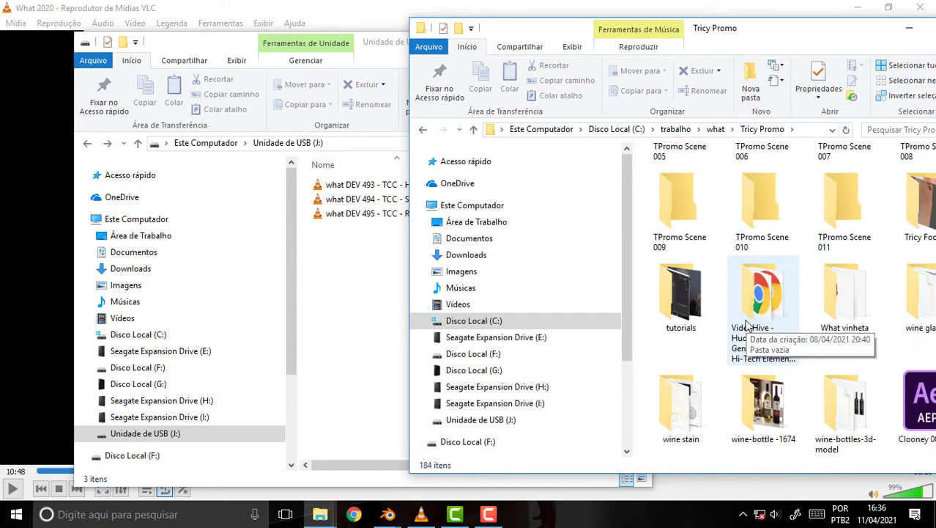
double_click(681, 297)
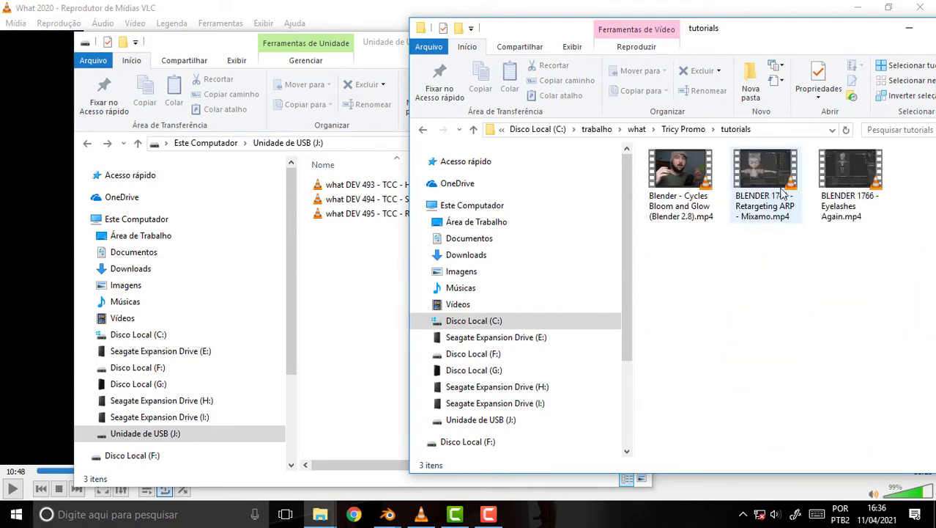
double_click(773, 223)
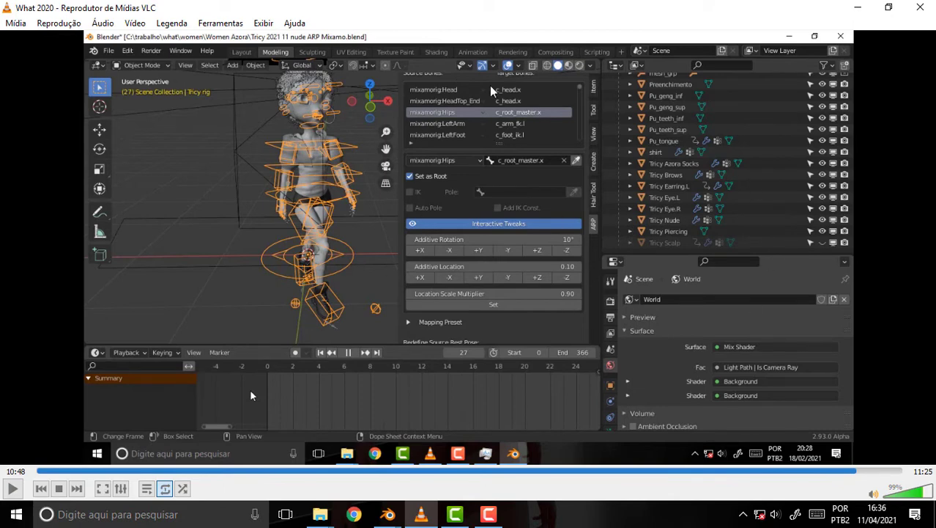
mouse_move(388, 514)
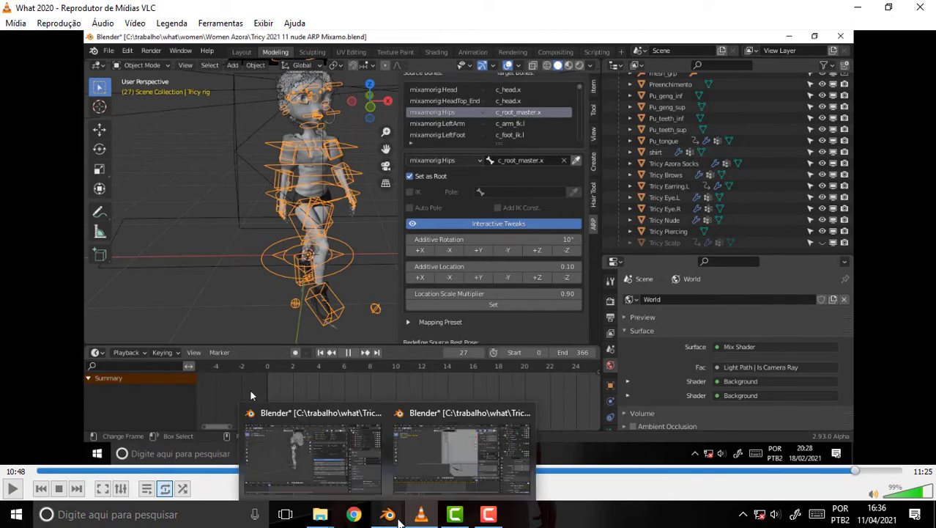
Back in Blender, hide the N sidebar, play the walk, and stop at frame 0
click(339, 471)
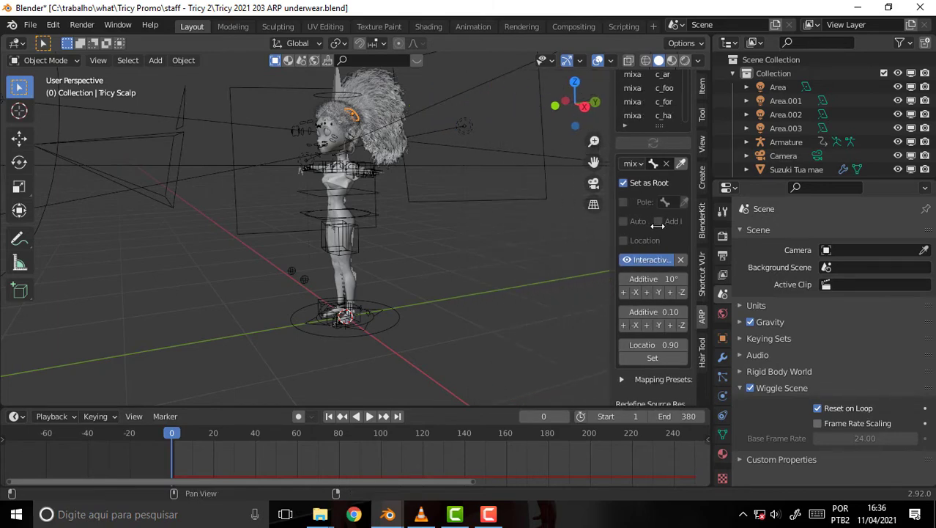
drag(468, 225, 699, 225)
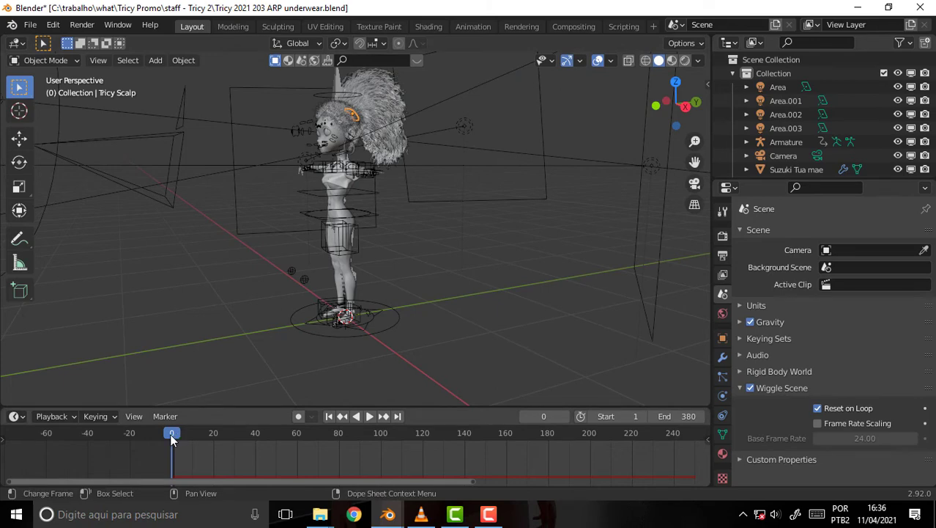
key(space)
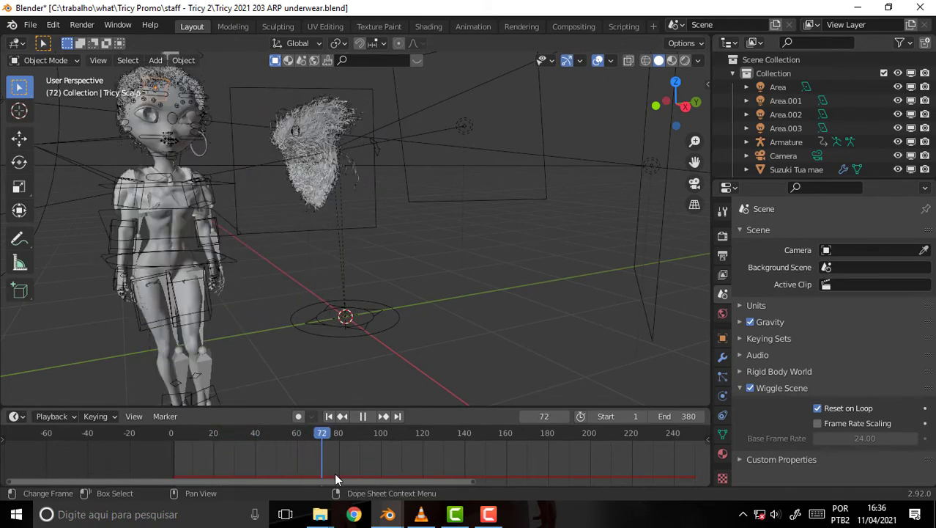
drag(334, 473, 140, 478)
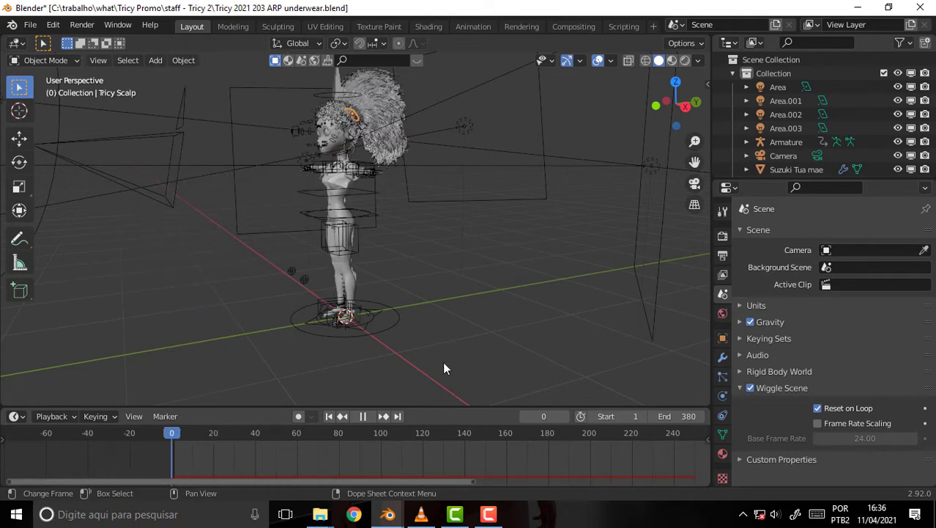
key(Escape)
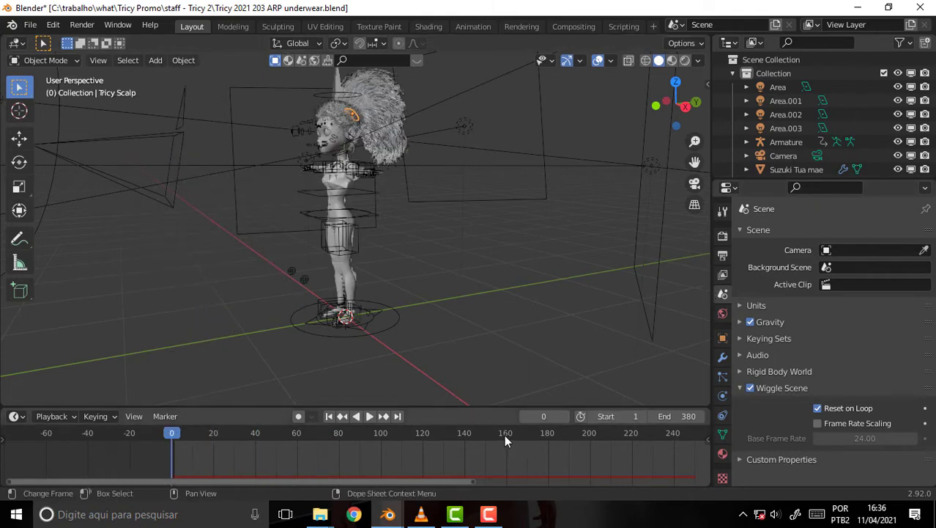
scroll(514, 436, down, 2)
scroll(469, 456, up, 3)
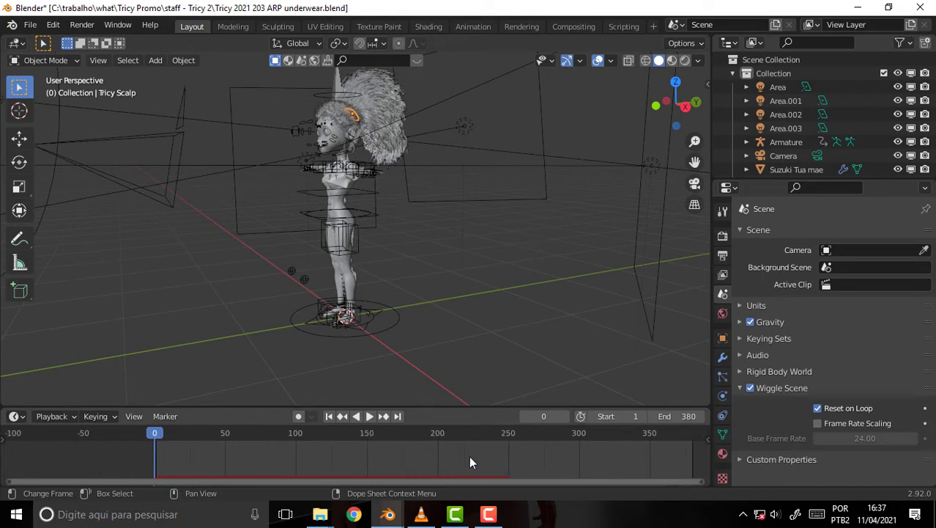
scroll(446, 466, up, 2)
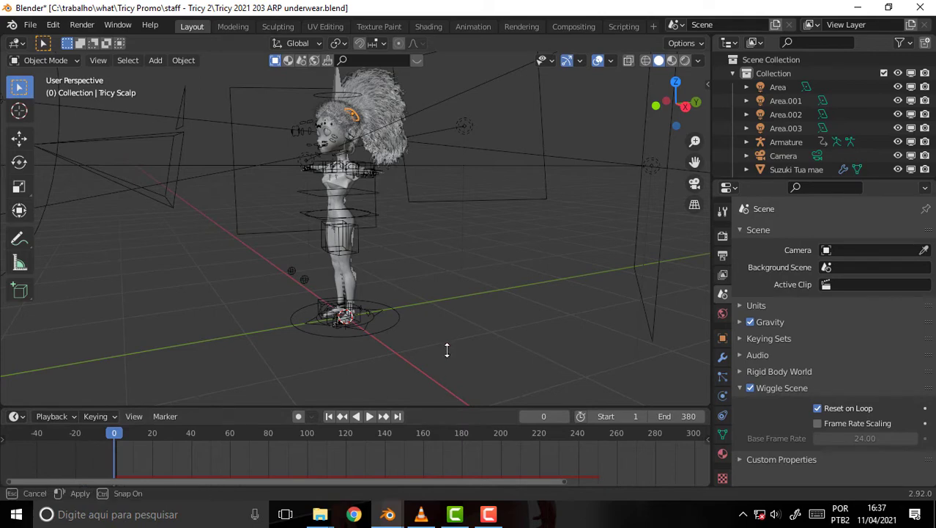
Enlarge the timeline, select the Armature, and switch it to Pose Mode
mouse_move(448, 409)
mouse_down()
mouse_move(446, 312)
mouse_move(447, 363)
mouse_up()
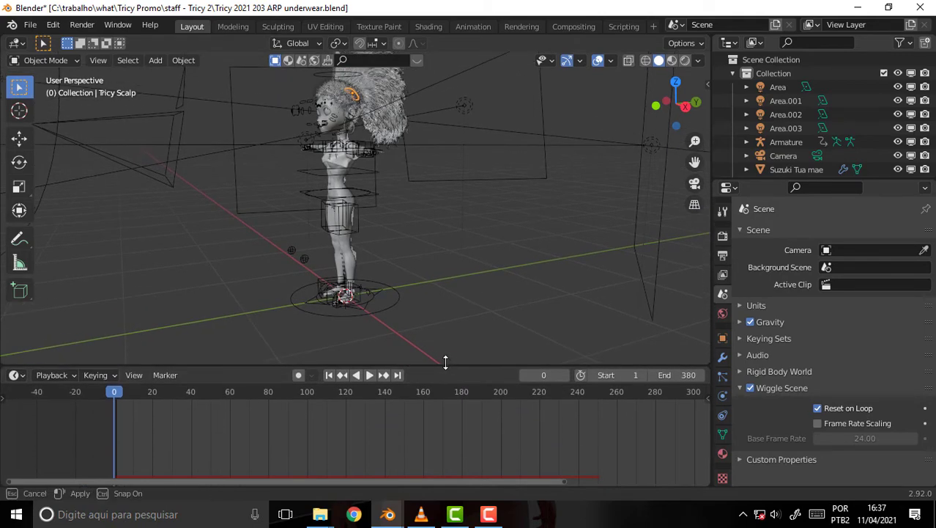
click(367, 190)
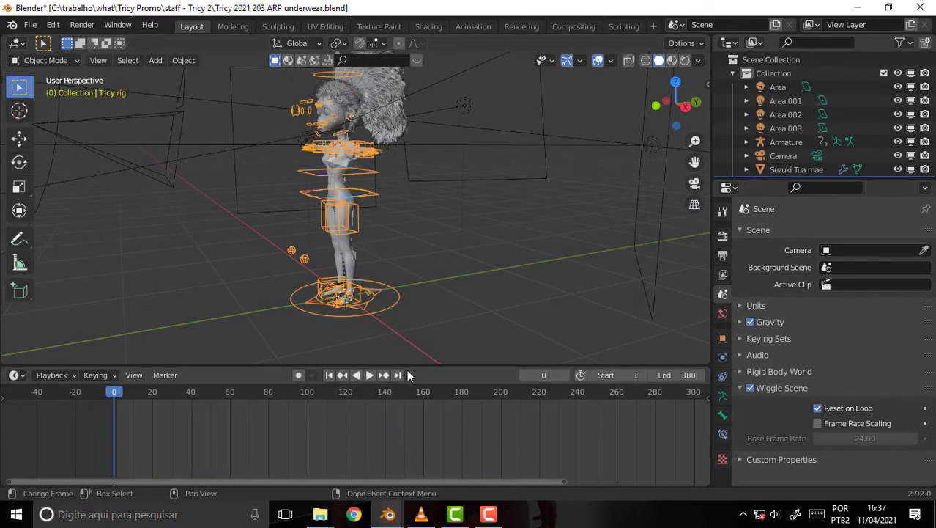
click(785, 140)
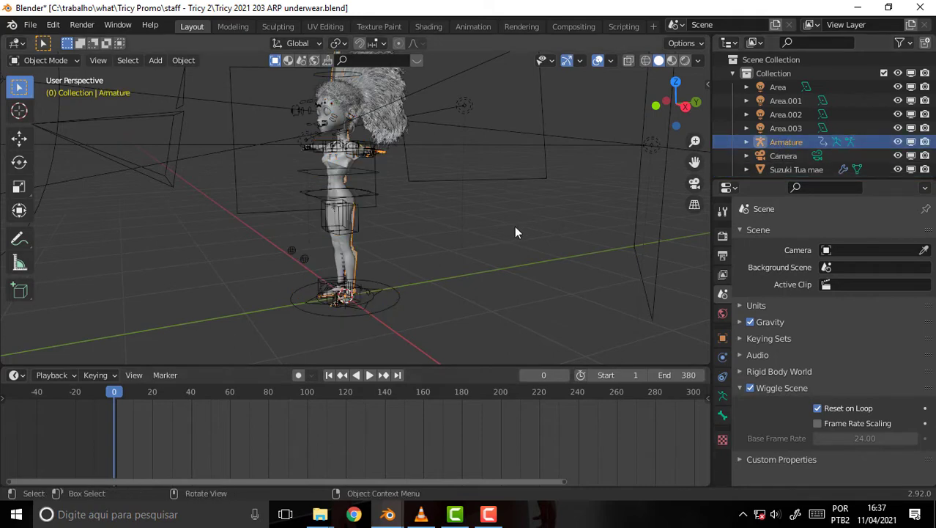
scroll(269, 412, down, 2)
scroll(270, 412, up, 2)
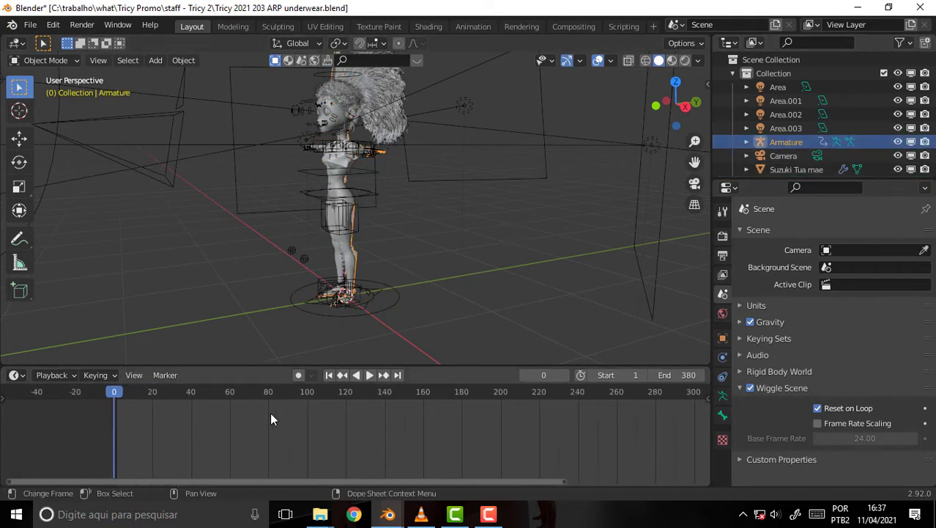
scroll(270, 412, up, 2)
click(46, 58)
click(53, 108)
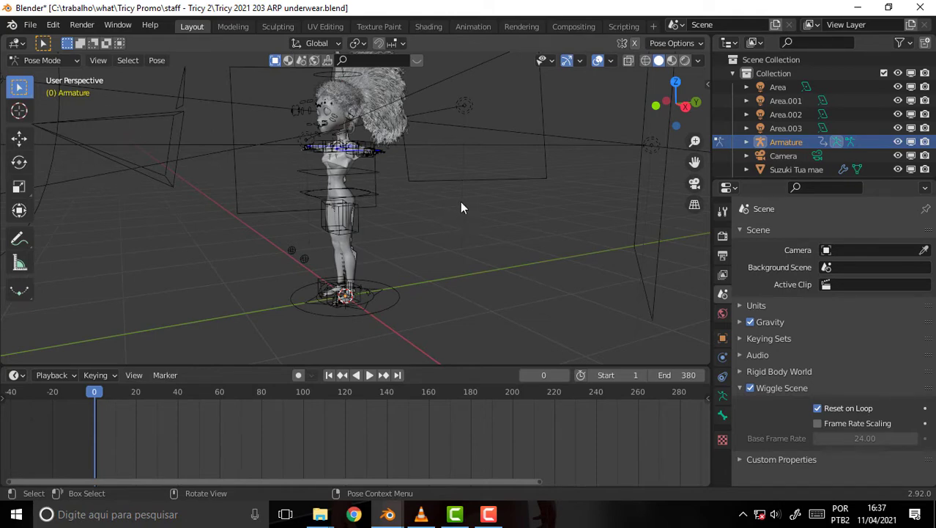
Review the bones' walk keyframes in the timeline, then deselect the leg bones
middle_drag(315, 429, 320, 438)
ctrl+scroll(440, 421, up, 2)
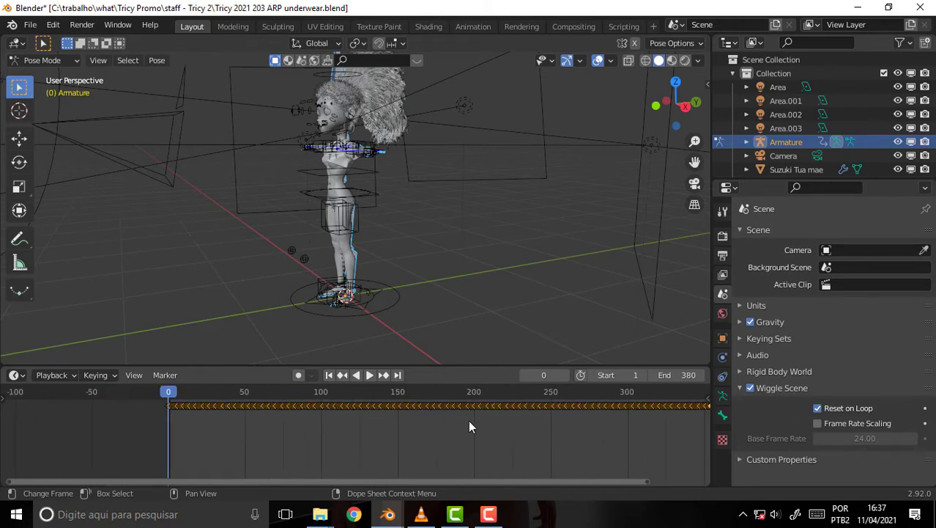
ctrl+scroll(476, 422, down, 2)
ctrl+scroll(410, 436, down, 2)
ctrl+scroll(359, 443, down, 4)
scroll(343, 437, down, 1)
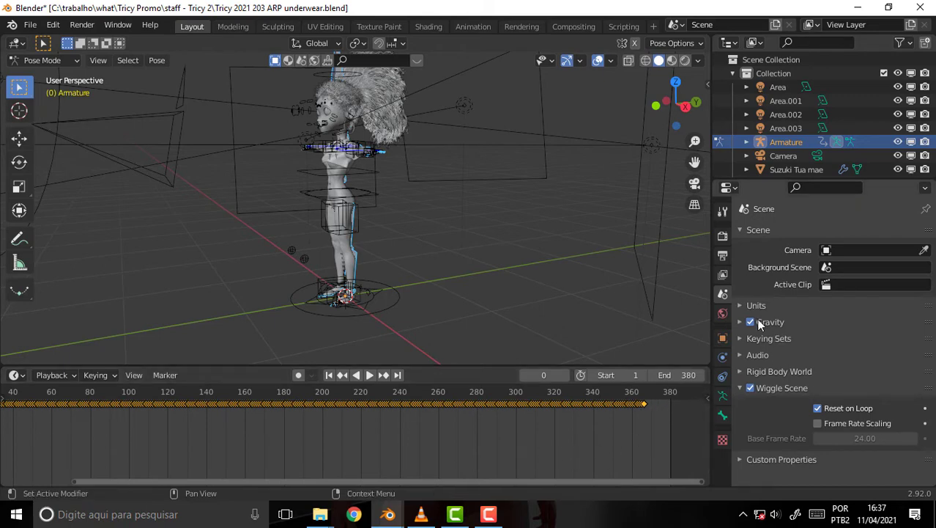
click(363, 90)
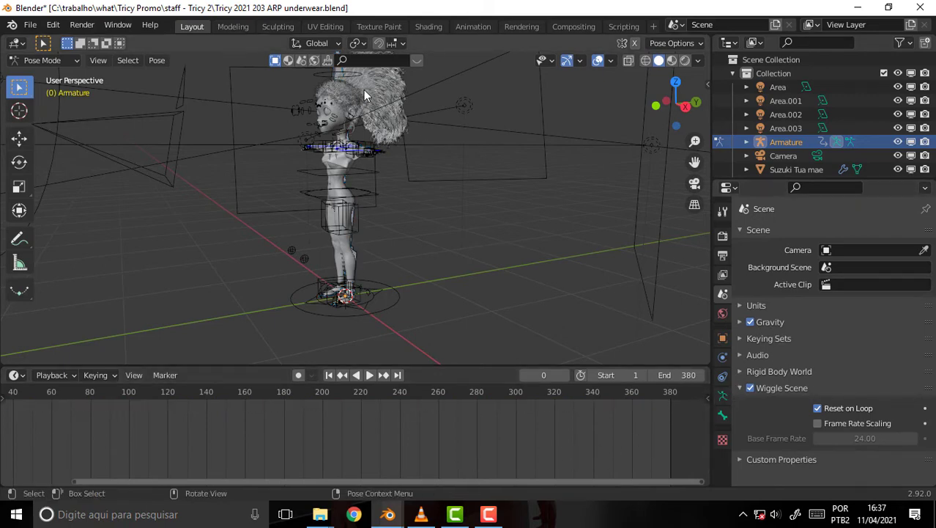
Return the Armature to Object Mode and show the scalp hair's particle settings
click(56, 62)
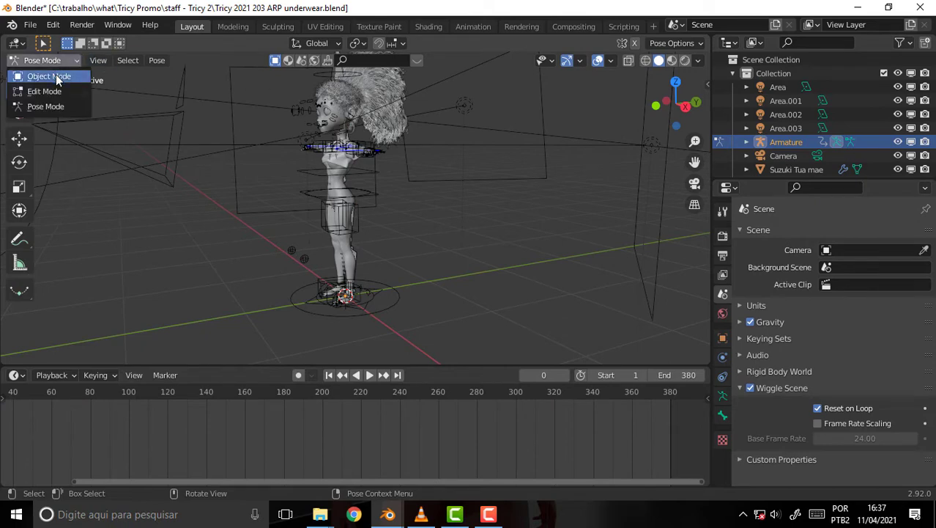
click(46, 77)
click(369, 91)
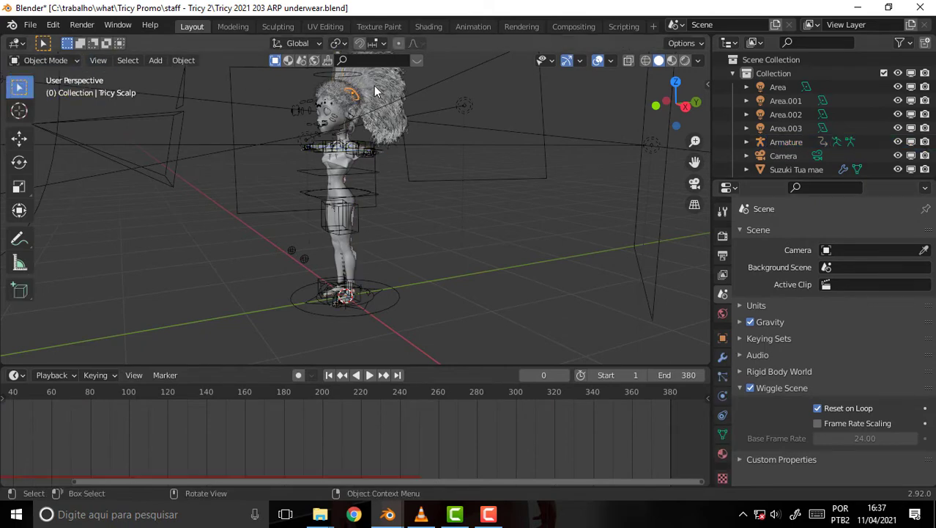
click(724, 377)
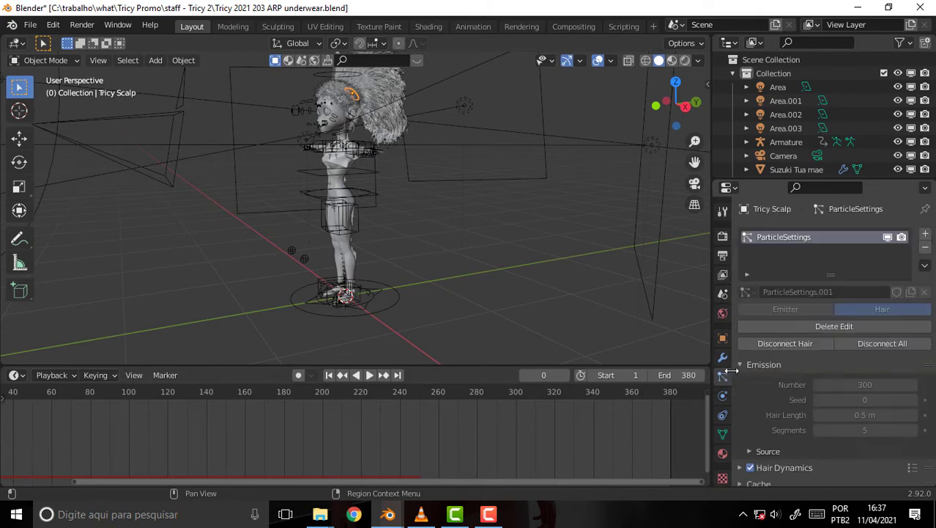
Set the hair cache End frame to 380 and bake the hair dynamics
scroll(831, 286, down, 5)
scroll(825, 286, down, 1)
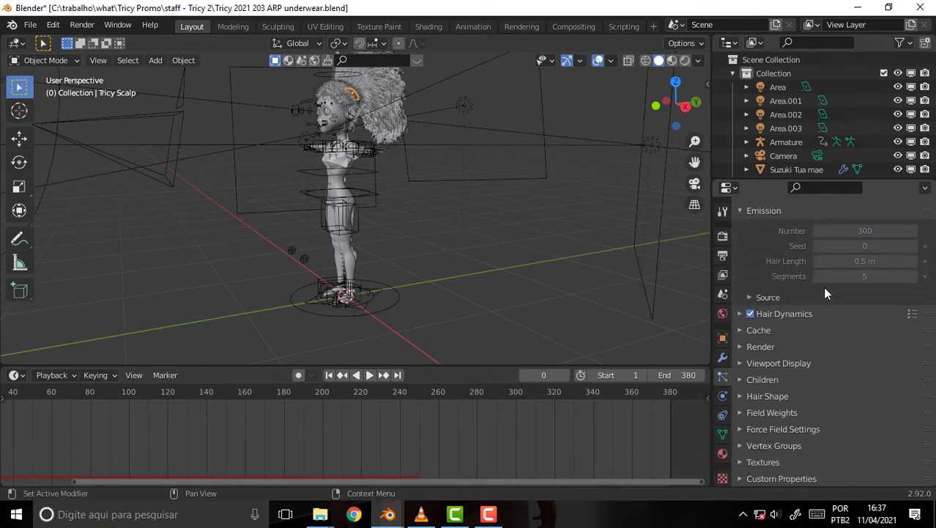
click(755, 332)
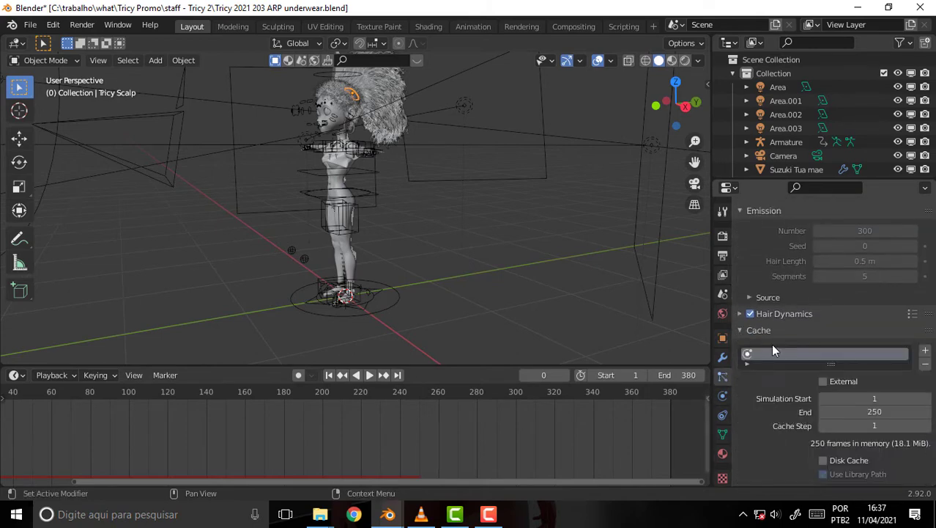
click(872, 412)
text(380)
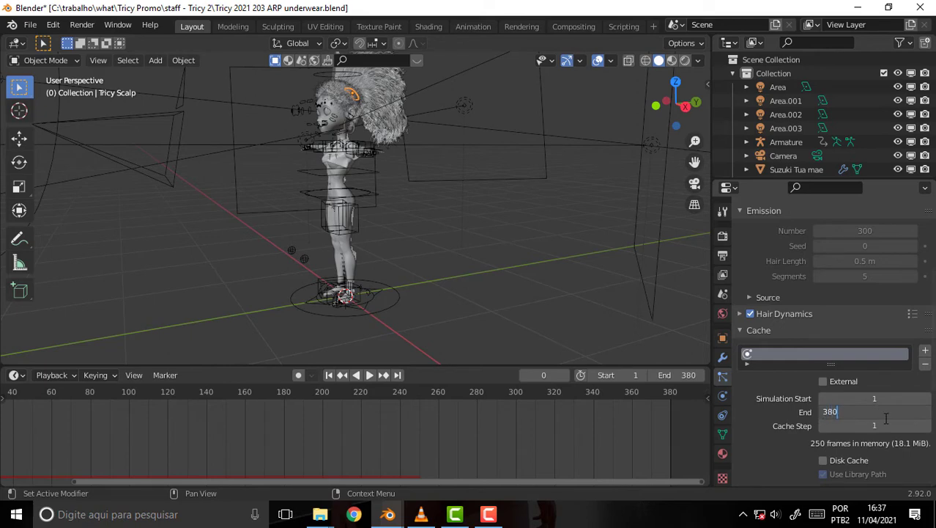
scroll(788, 359, down, 5)
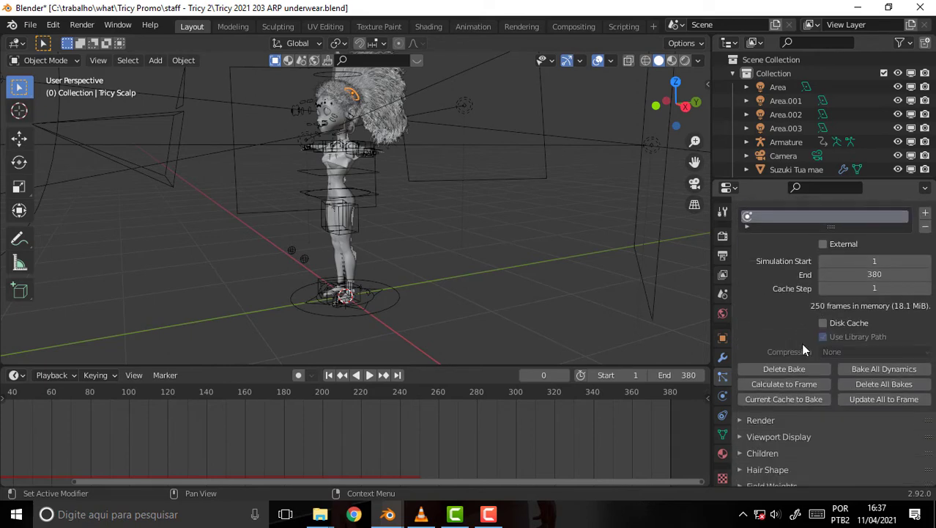
click(877, 382)
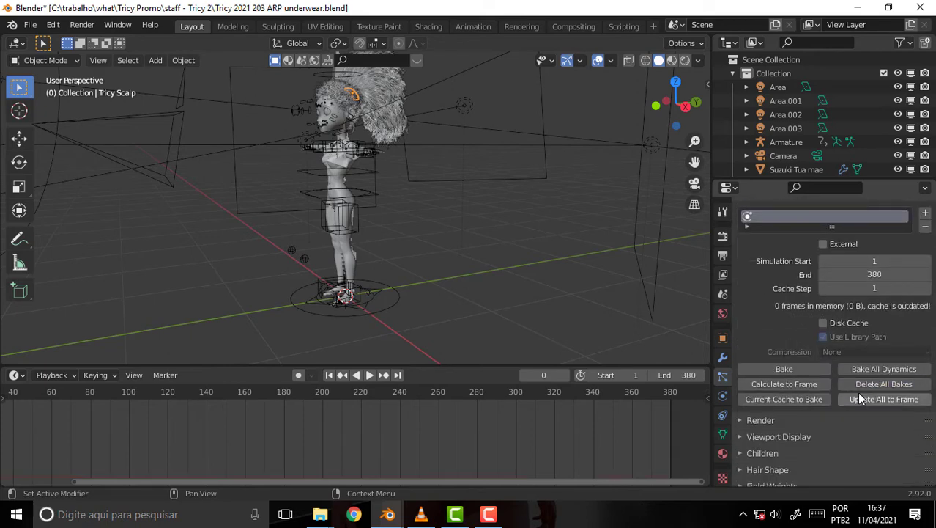
click(779, 367)
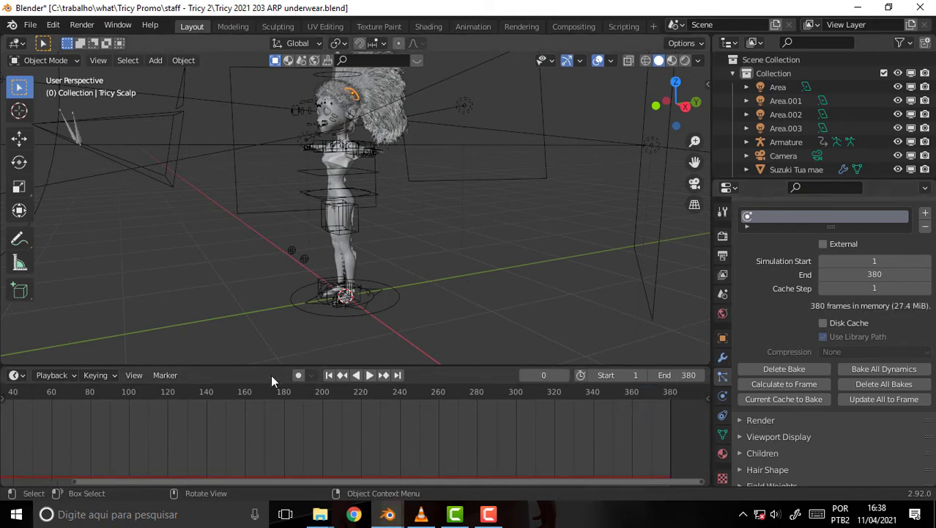
Play the baked hair motion, stop back at frame 0, and enlarge the Outliner
scroll(236, 422, down, 2)
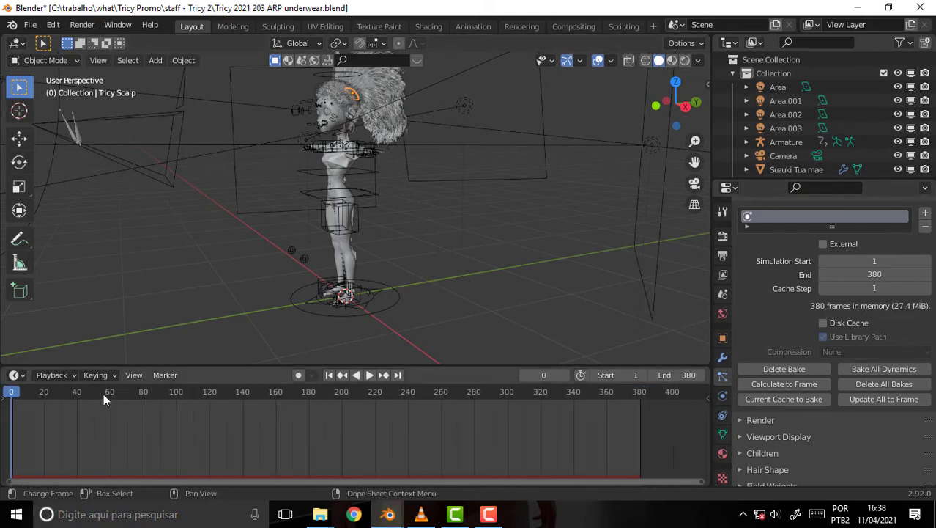
key(space)
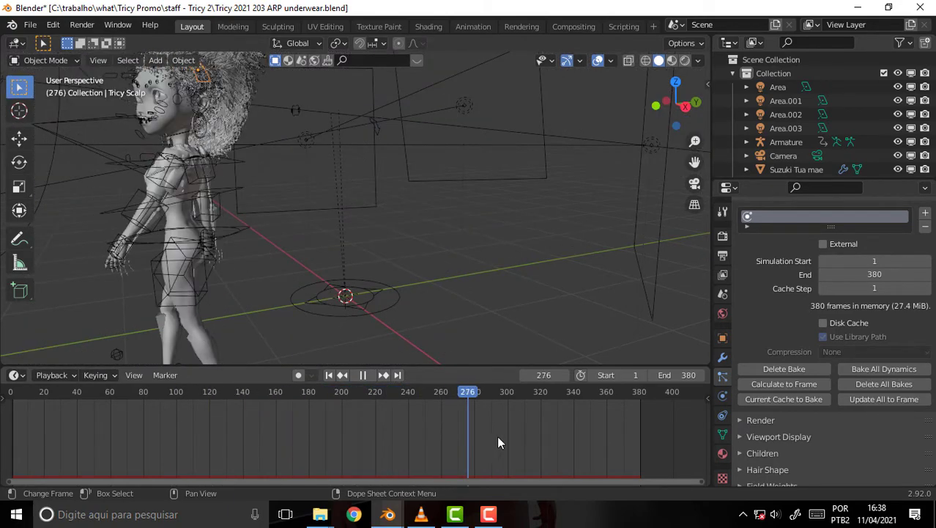
drag(573, 442, 2, 442)
key(space)
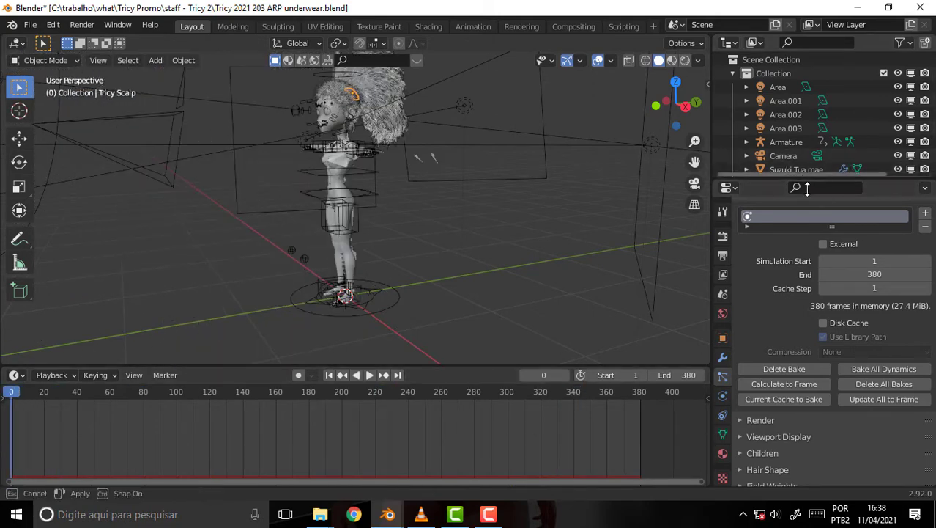
drag(805, 178, 805, 275)
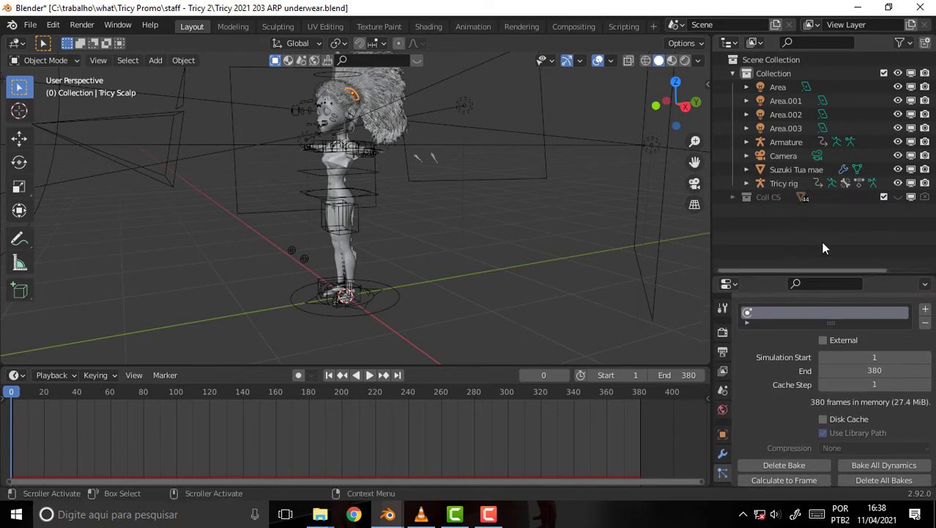
Expand and select the Tricy rig, then switch it to Pose Mode
click(747, 183)
scroll(814, 156, down, 3)
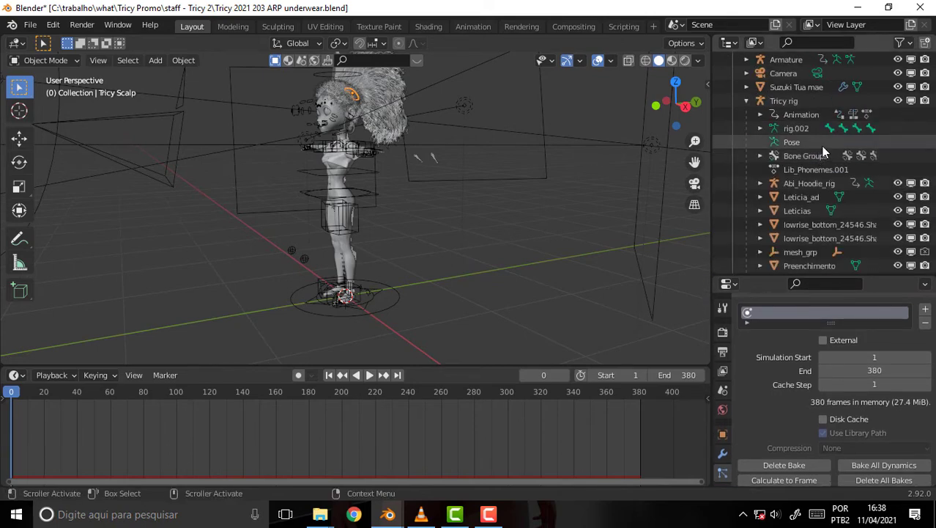
scroll(820, 147, up, 3)
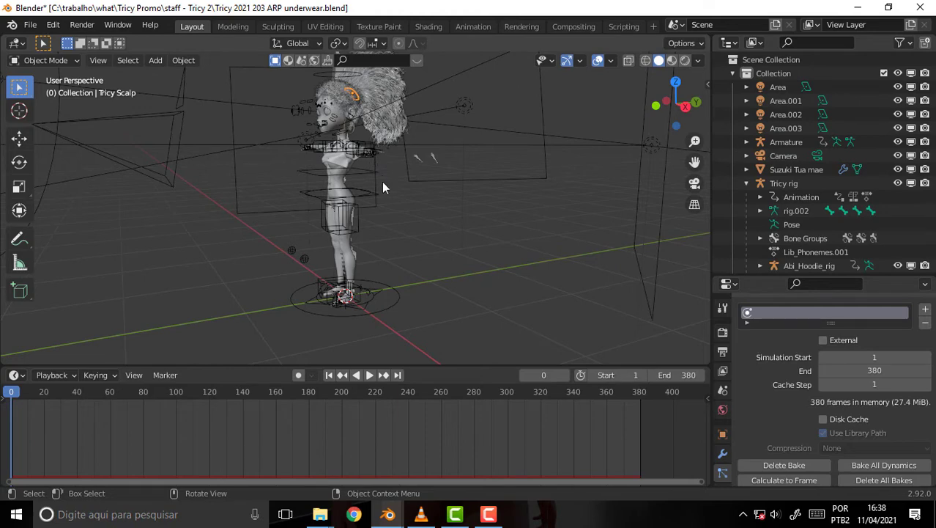
scroll(404, 187, up, 3)
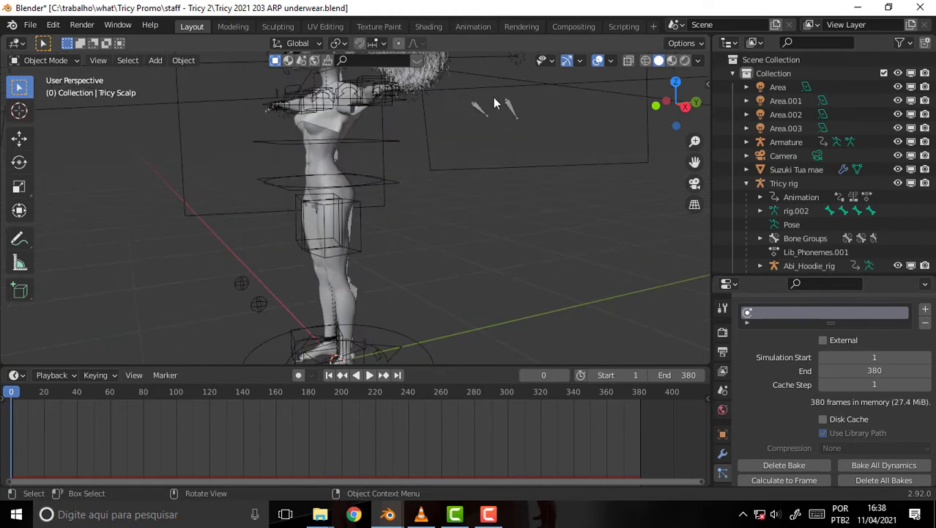
drag(694, 162, 726, 249)
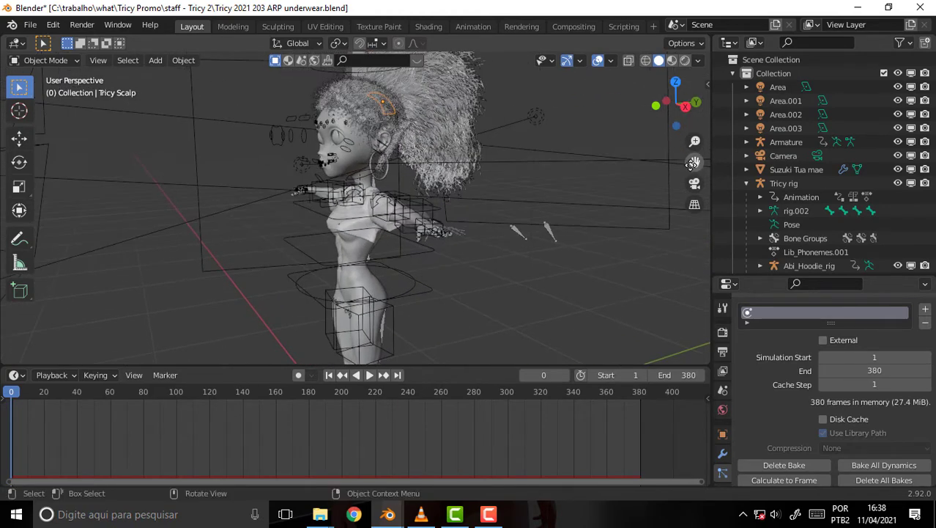
click(282, 148)
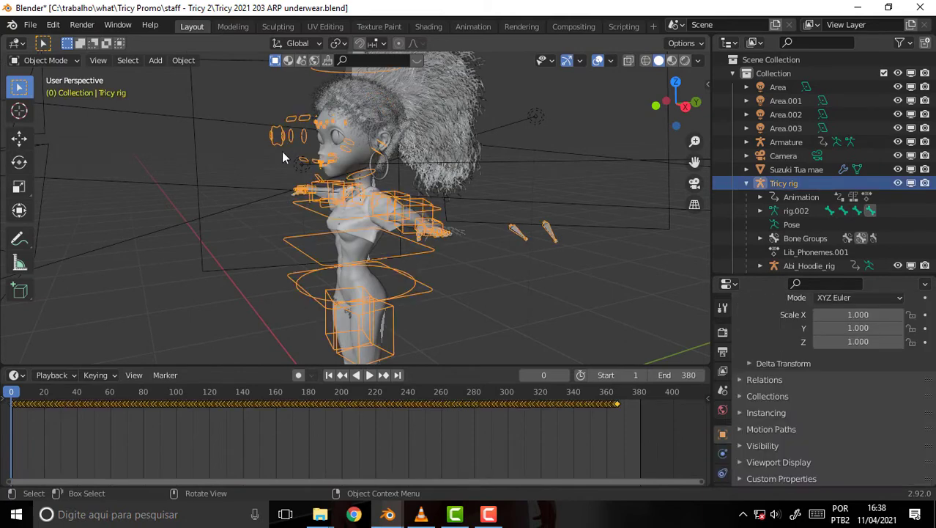
click(33, 61)
click(49, 107)
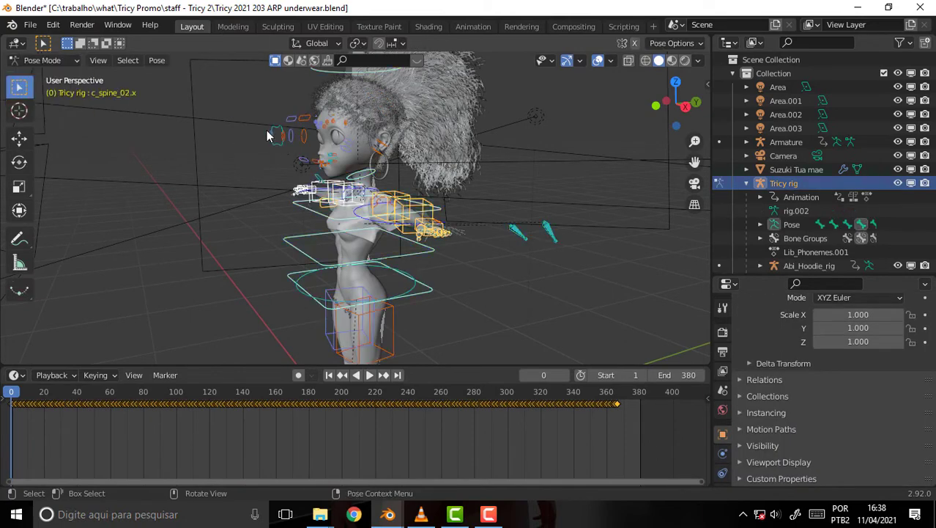
Select the c_eye_target.x bone, enable Auto Keying, and key Location & Rotation at frame 0
click(281, 147)
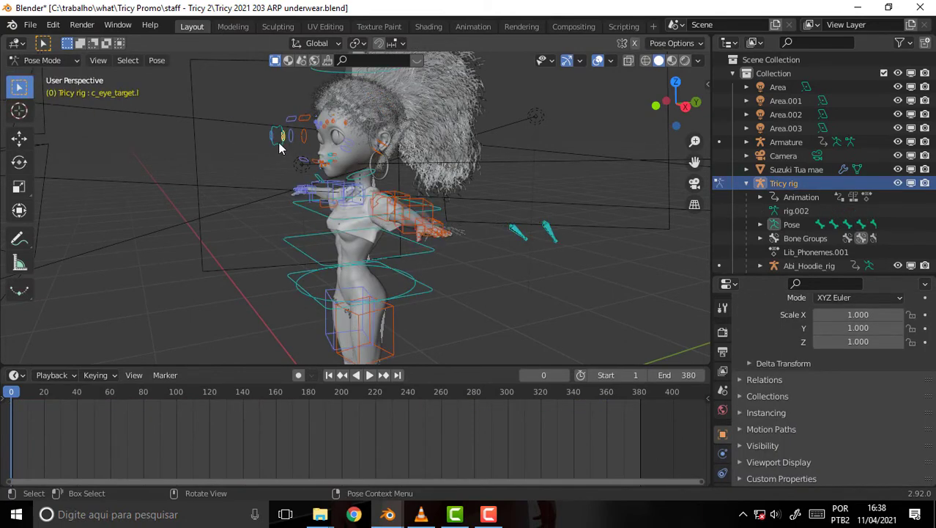
click(299, 375)
right_click(552, 135)
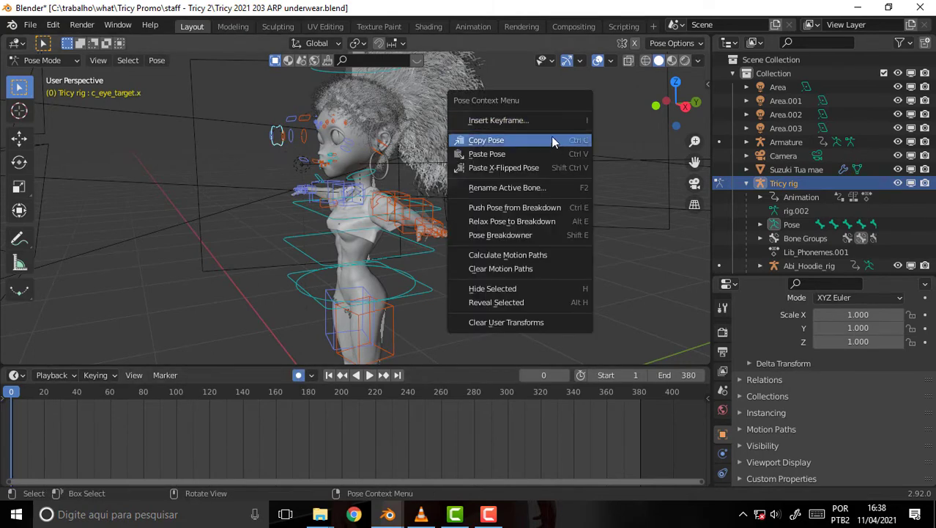
right_click(547, 124)
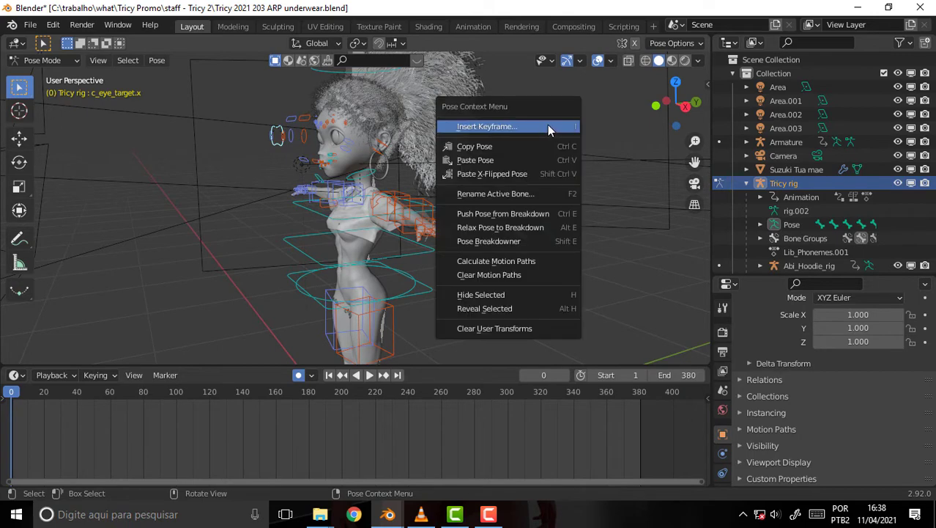
click(542, 126)
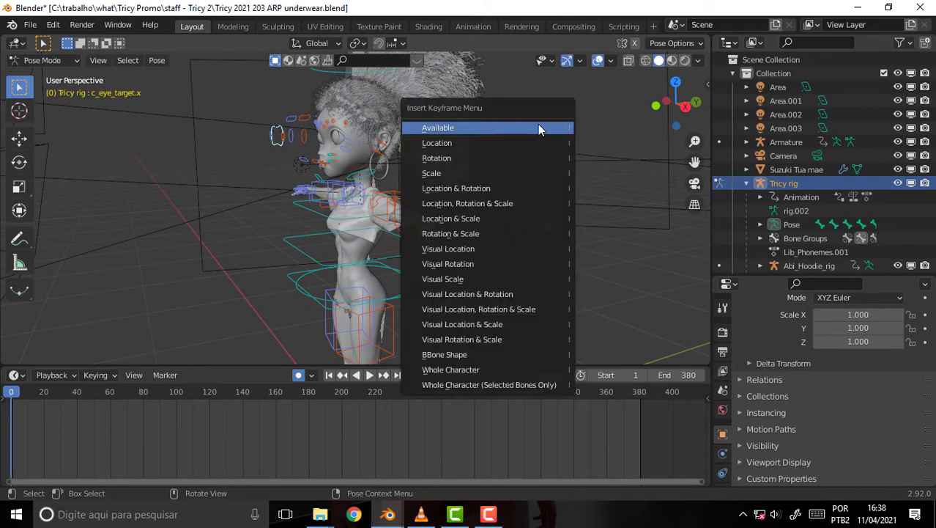
click(483, 188)
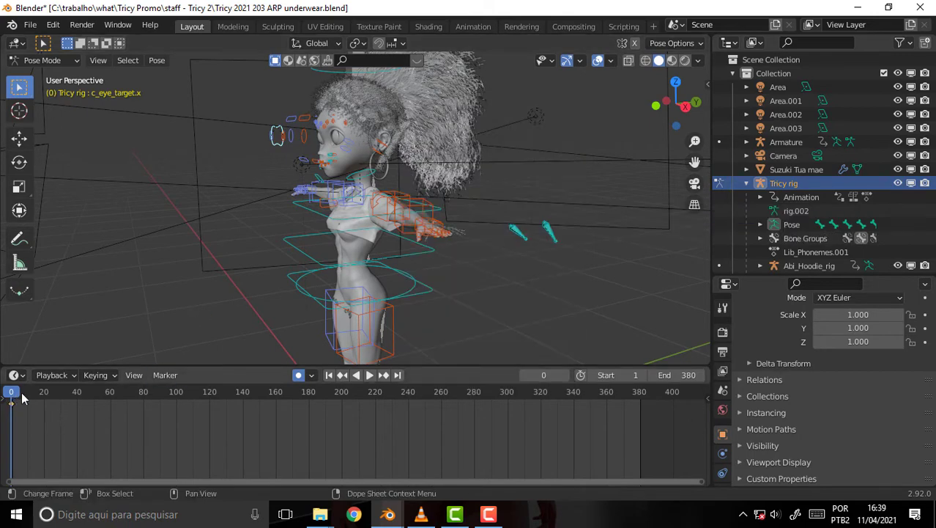
Move to frame 16 and switch to top orthographic view
drag(22, 398, 36, 397)
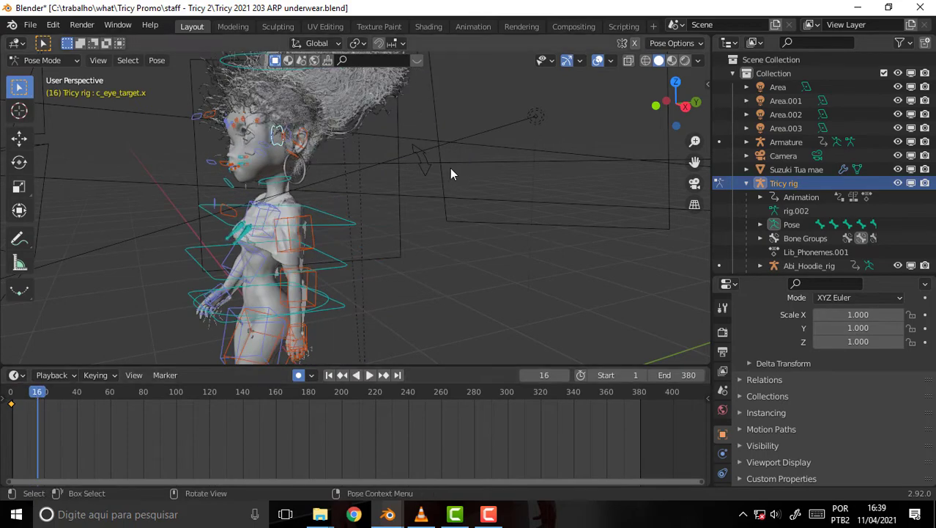
middle_drag(428, 183, 423, 248)
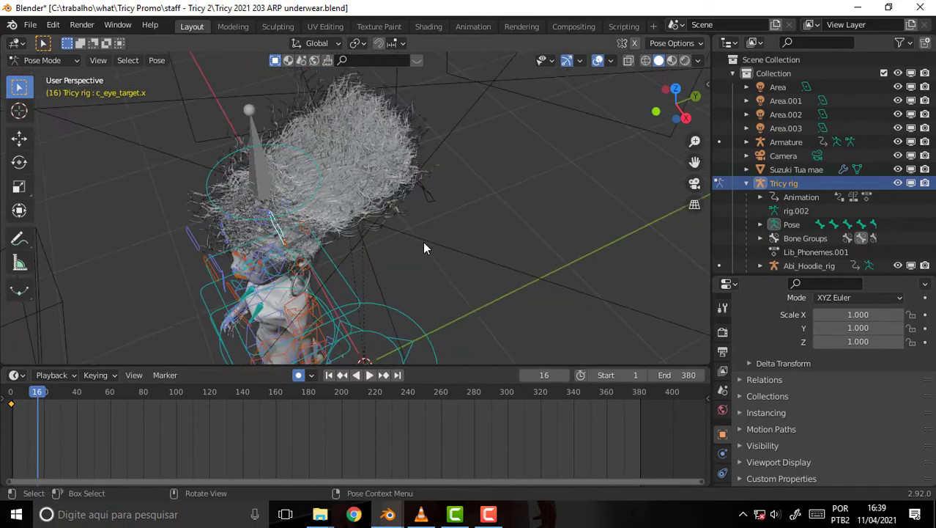
key(KP_7)
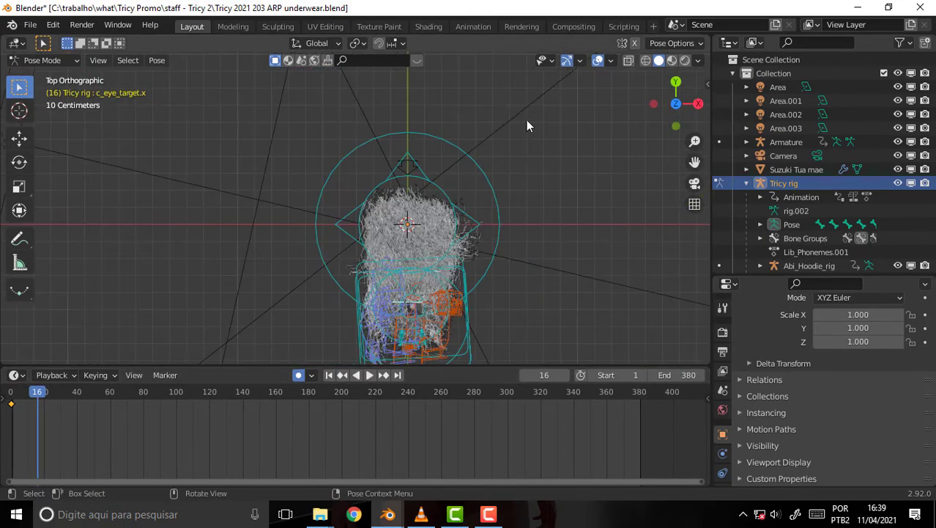
Move the rig control to a new position, preview, and stop around frame 33
drag(694, 160, 472, 85)
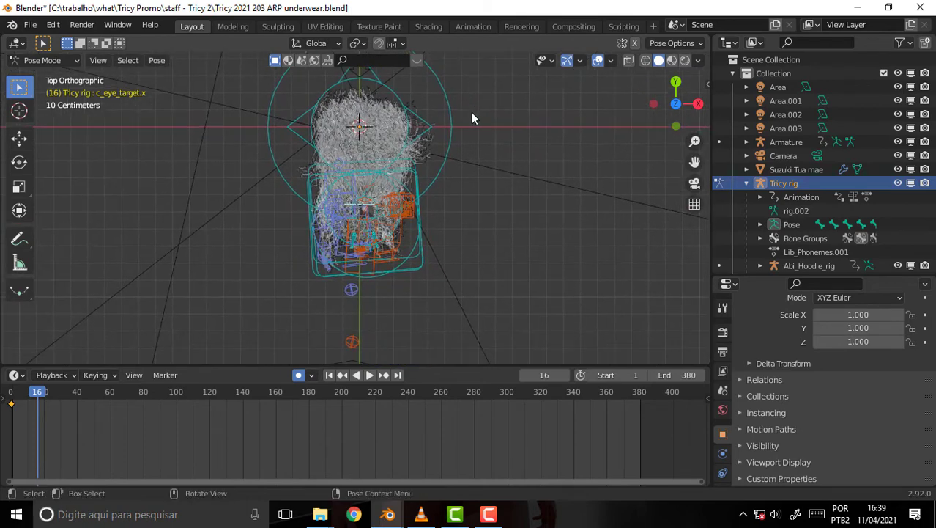
key(g)
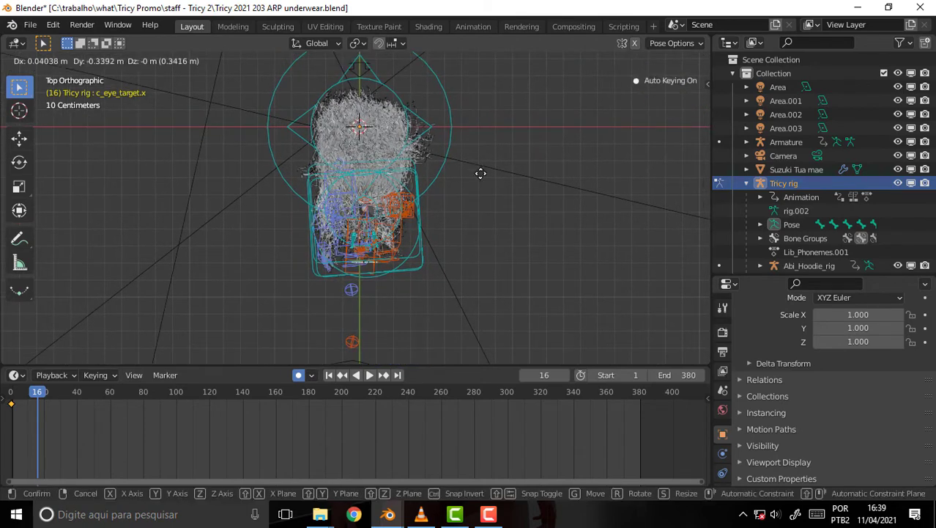
click(481, 173)
key(space)
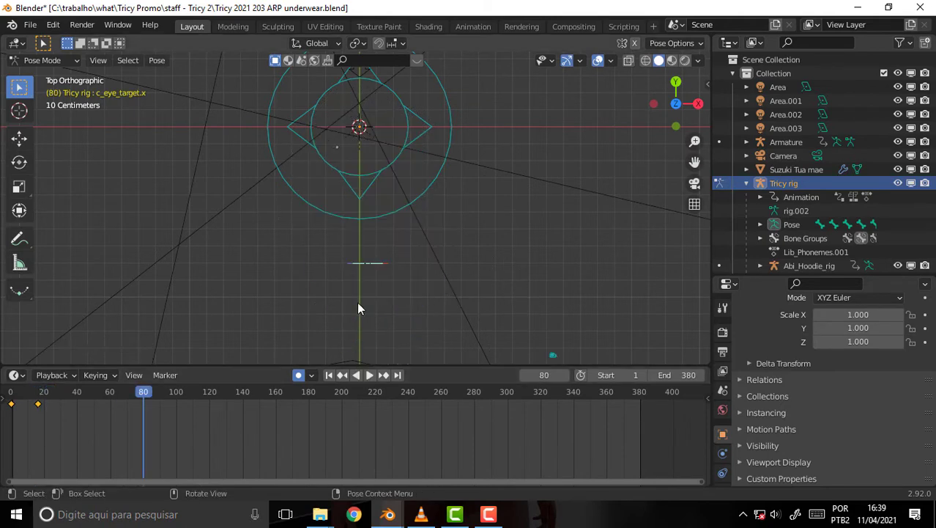
key(space)
drag(98, 386, 63, 394)
key(space)
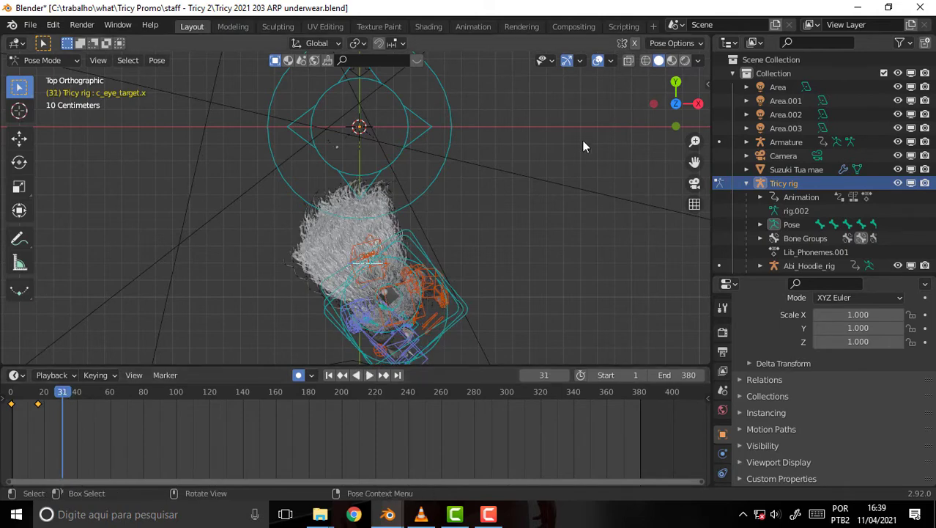
Rotate and move the rig control to key frame 31, then preview to frame 45
drag(695, 162, 695, 154)
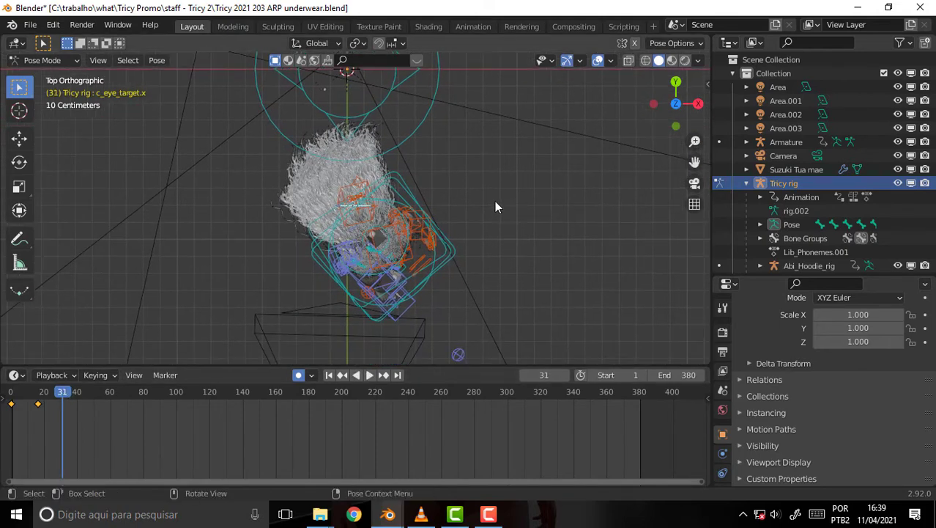
key(r)
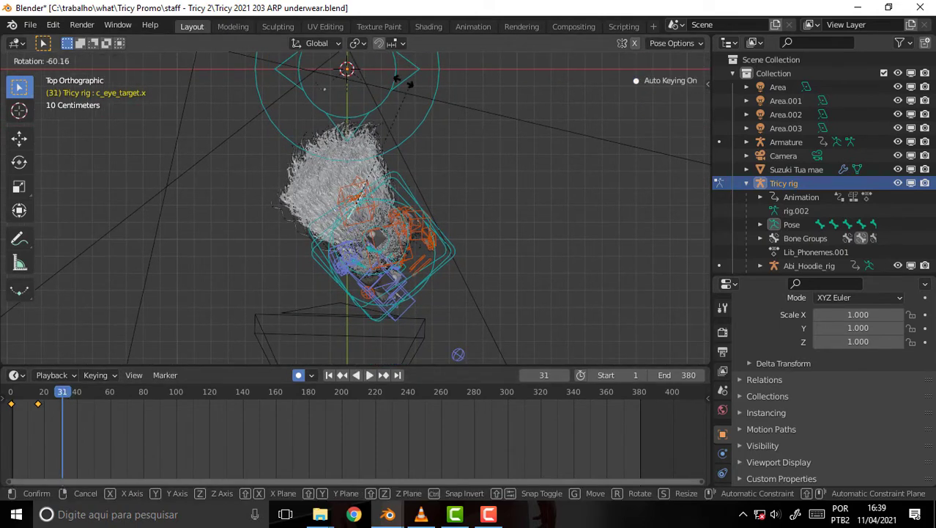
click(430, 152)
key(g)
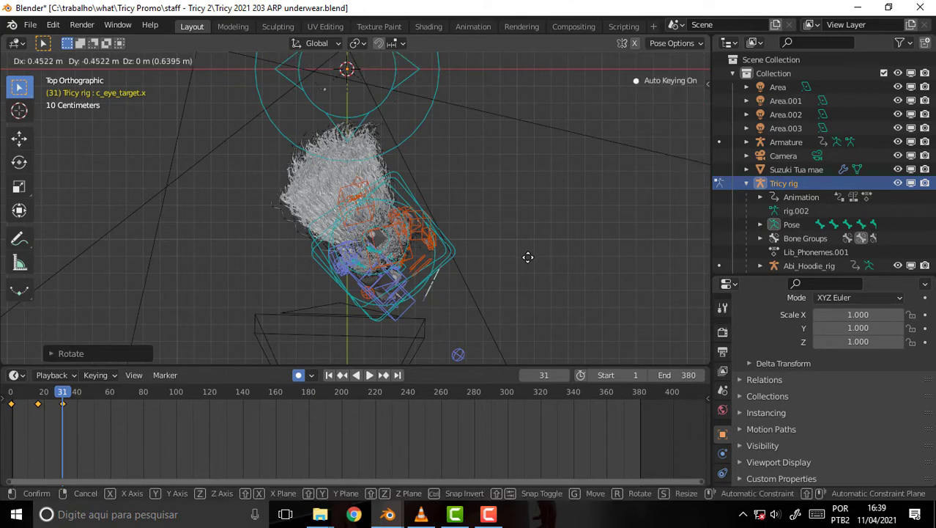
click(360, 315)
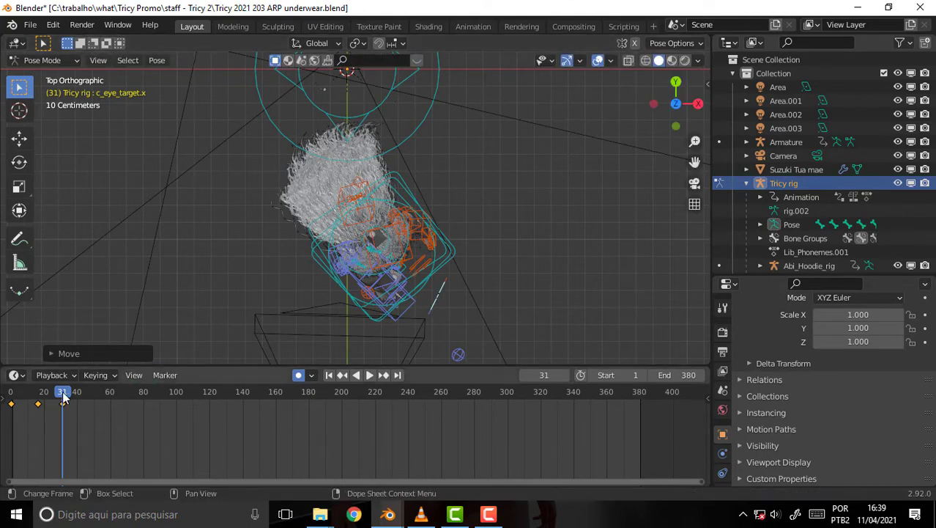
key(space)
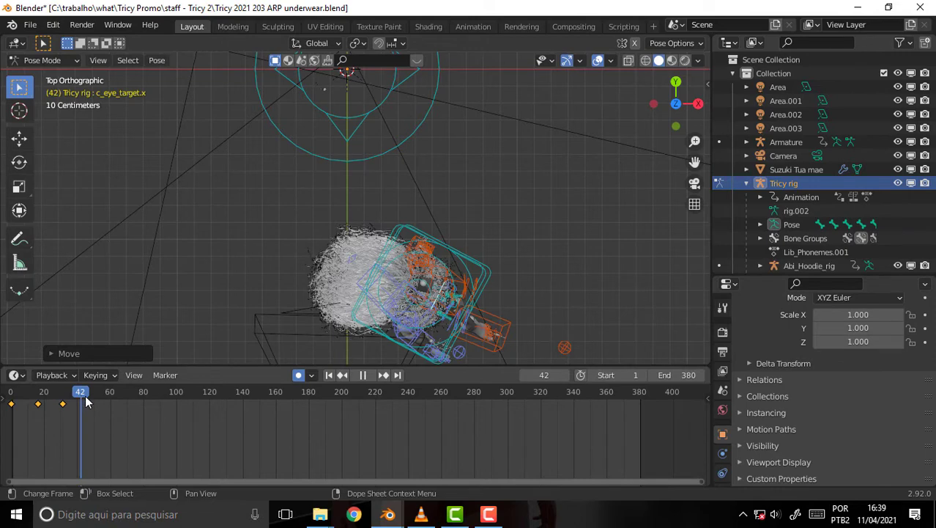
key(space)
Key forward moves at frames 45 and 62, with a rotation at 62, then preview
key(g)
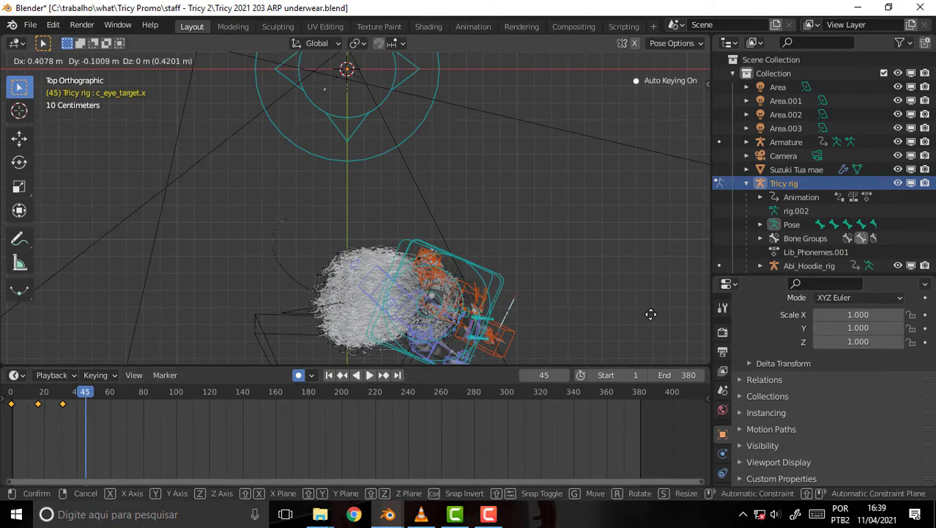
click(651, 315)
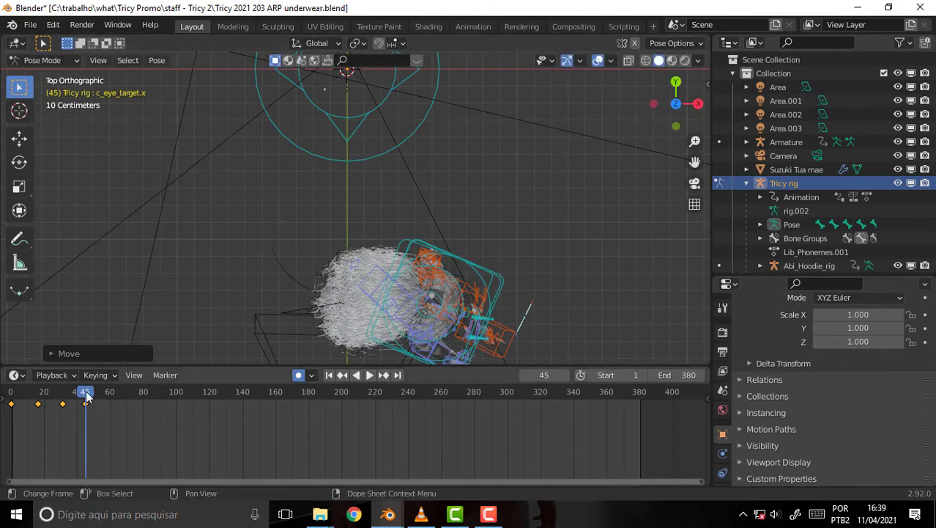
drag(86, 396, 113, 396)
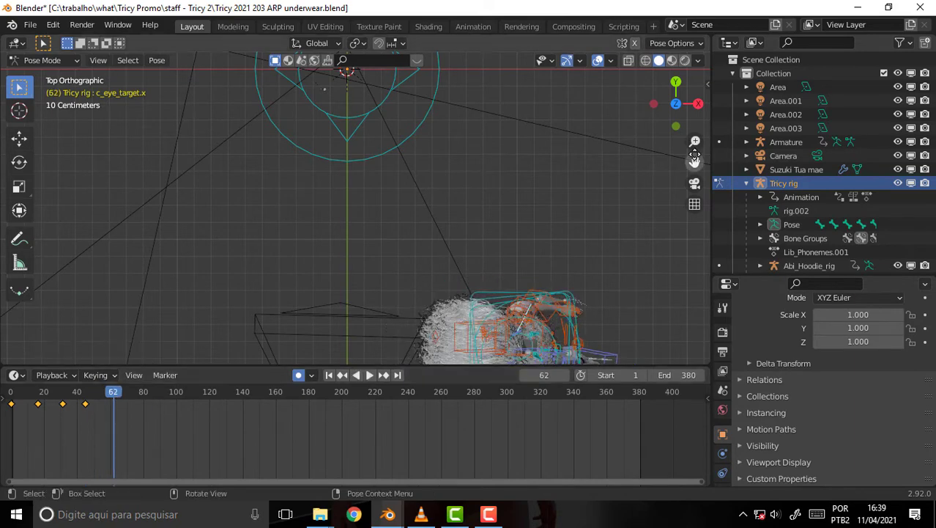
drag(695, 160, 530, 218)
key(g)
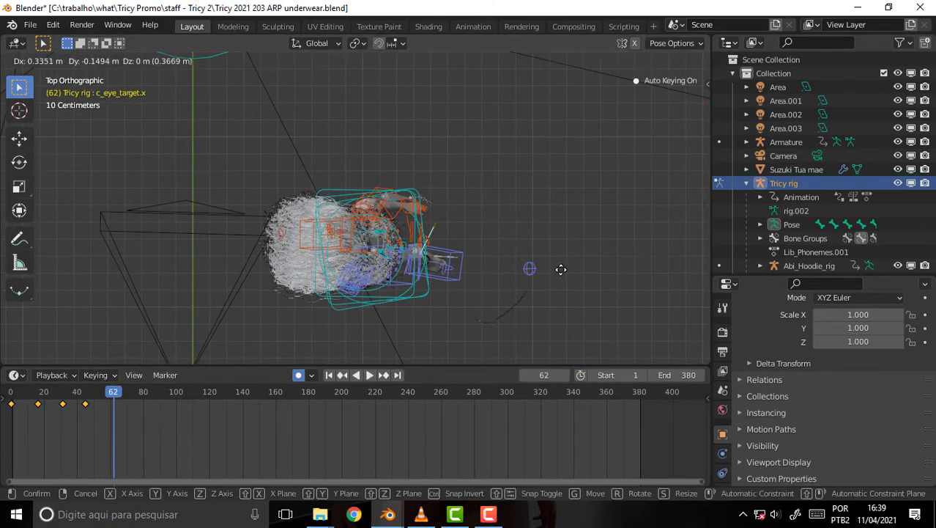
click(569, 277)
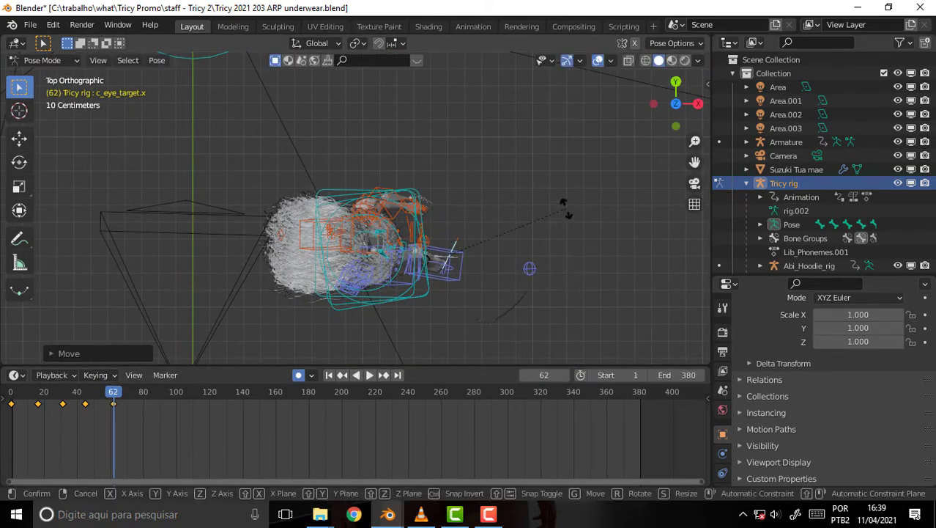
key(r)
click(482, 204)
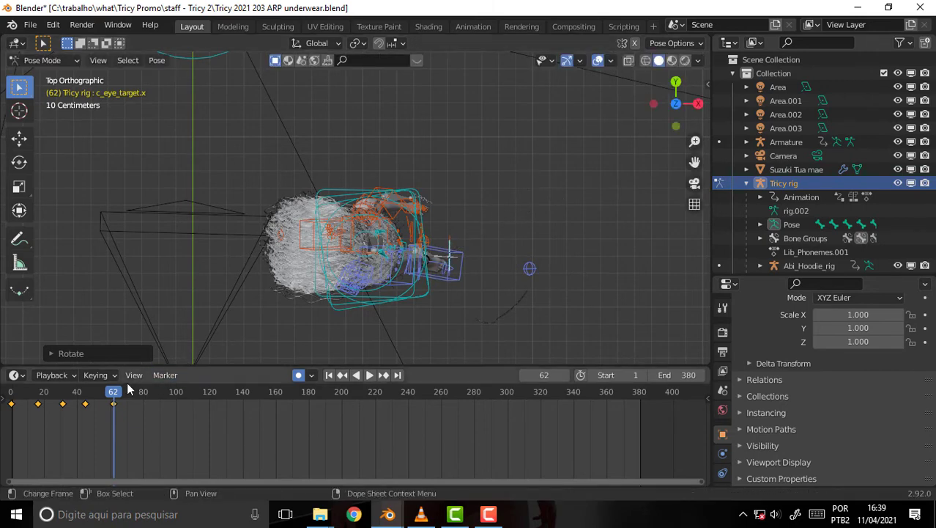
key(space)
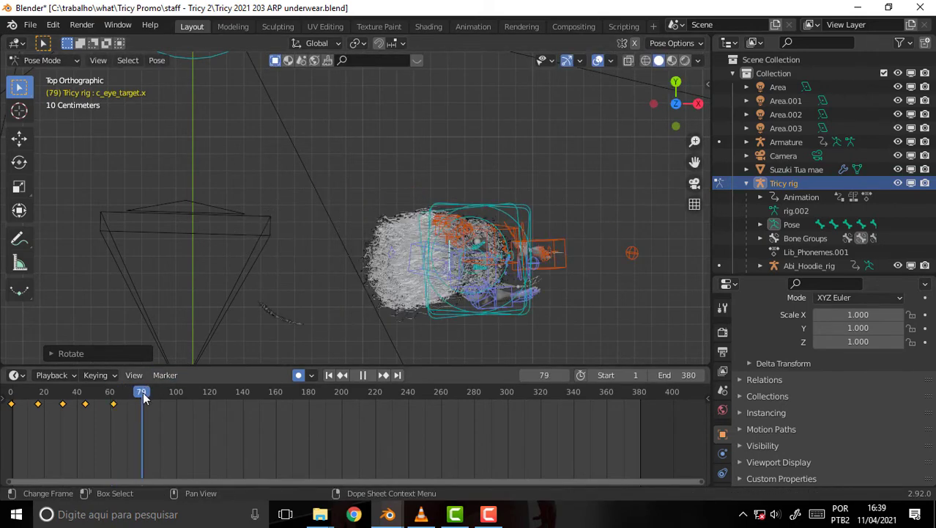
At frame 100, move the rig control further right to key its position
key(space)
key(g)
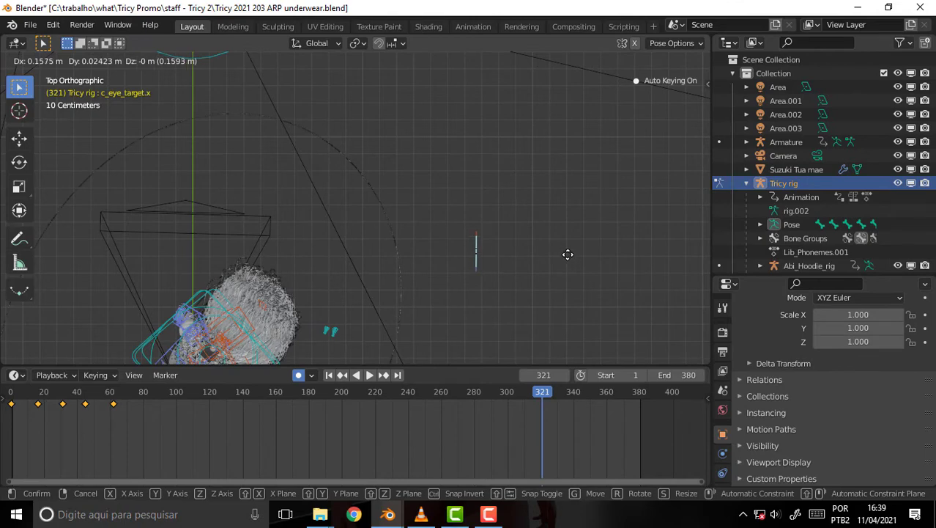
key(Escape)
click(176, 397)
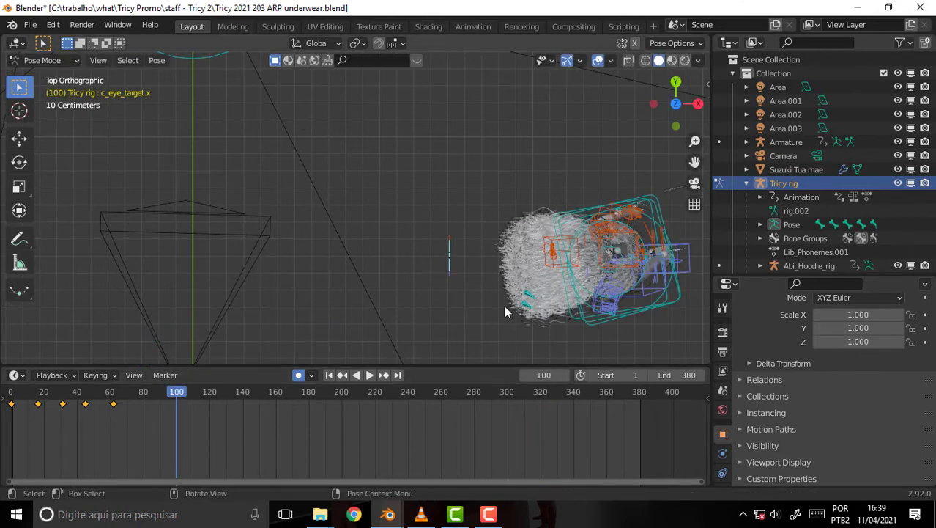
scroll(378, 220, down, 2)
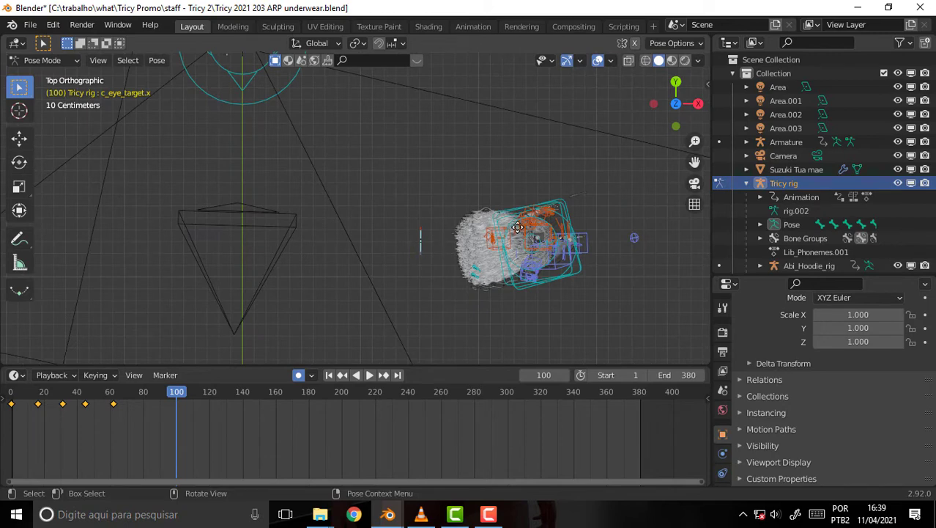
key(g)
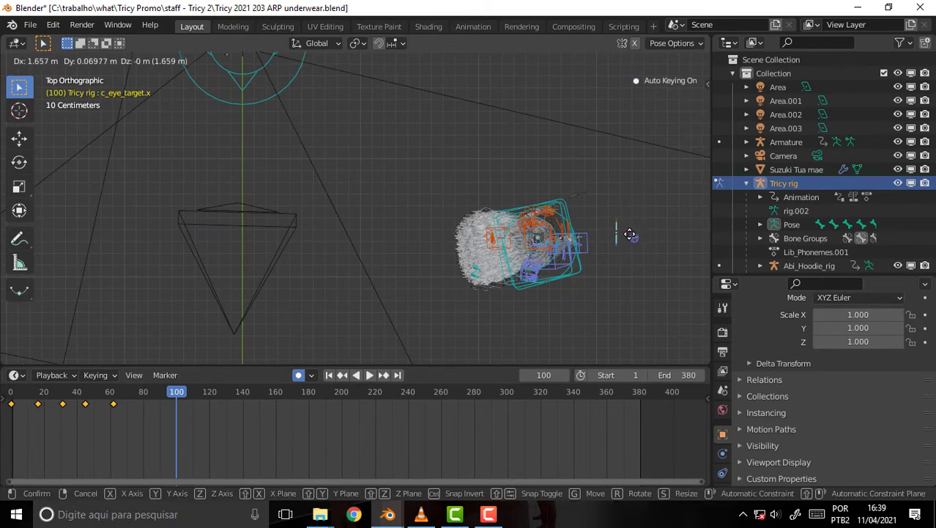
click(628, 232)
Play back the extended path, stop at frame 61, and deselect all bones
key(shift+ctrl+space)
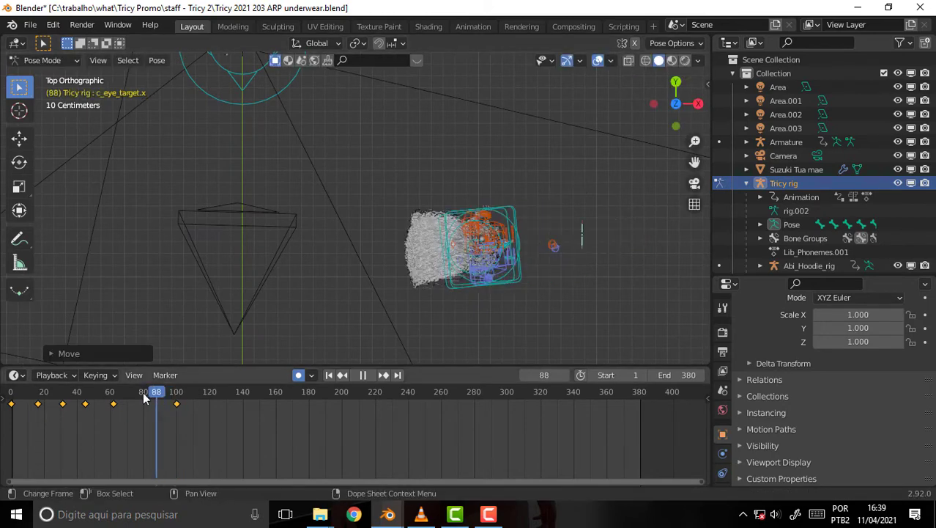
mouse_move(106, 393)
mouse_down()
mouse_move(123, 395)
mouse_move(113, 396)
mouse_up()
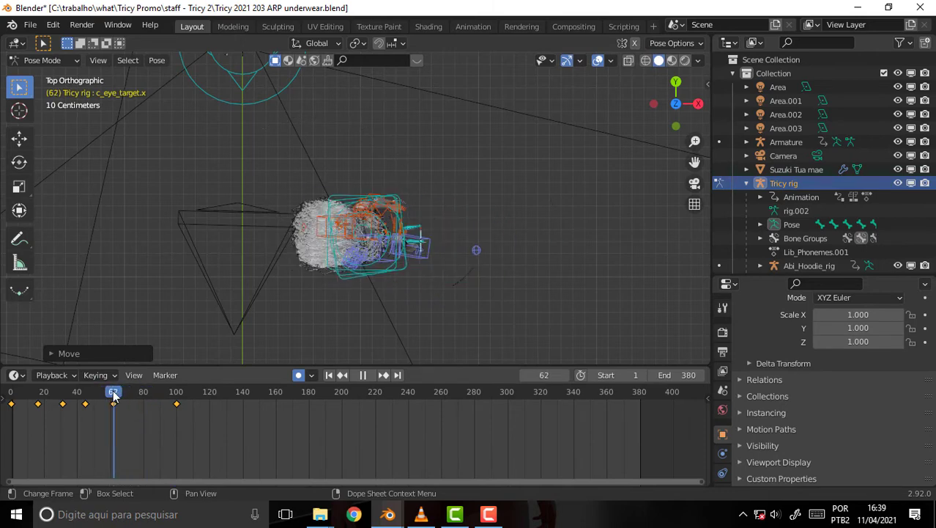
key(space)
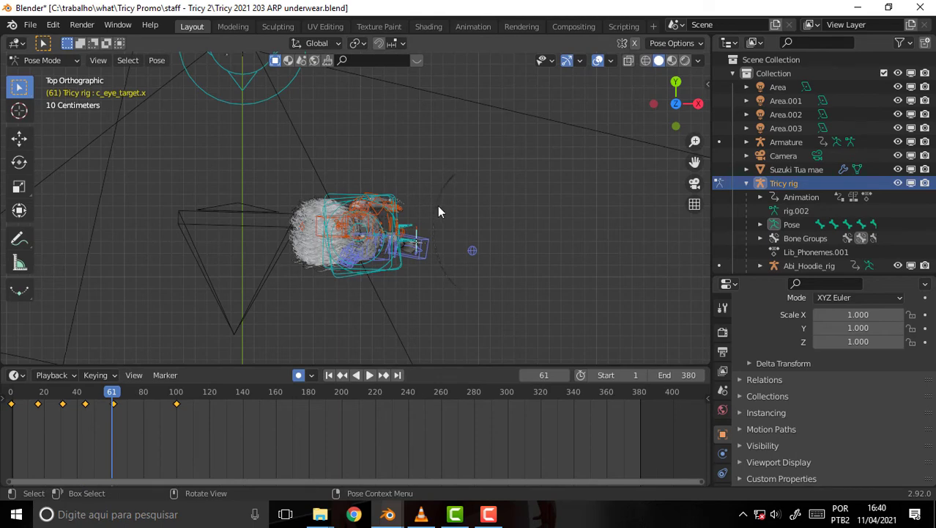
click(438, 214)
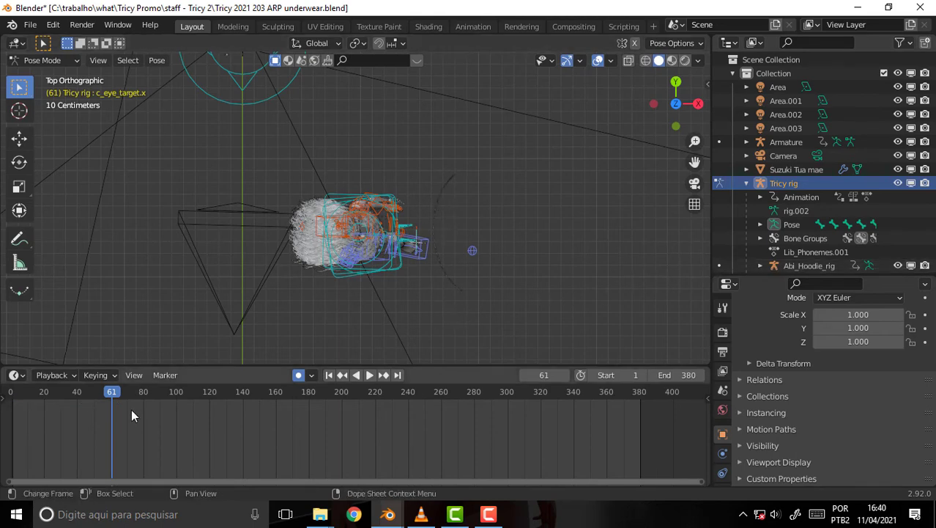
key(shift+ctrl+space)
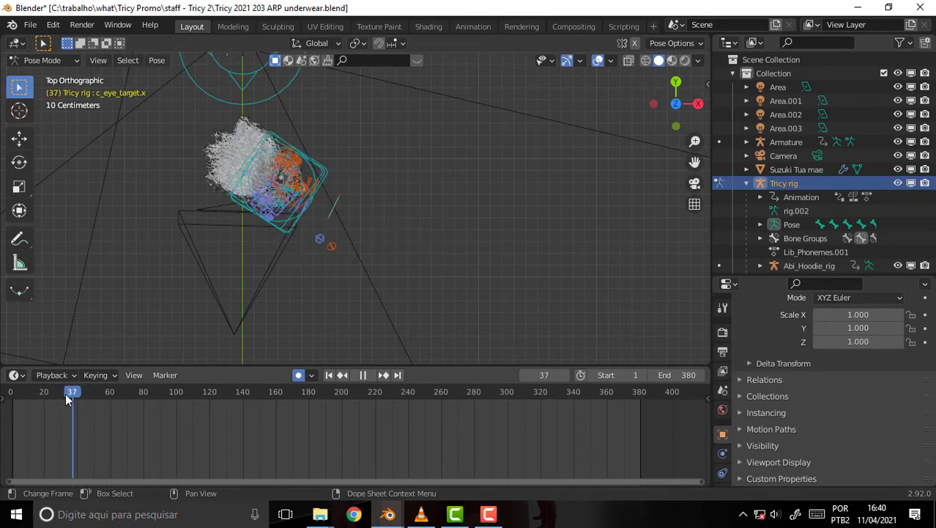
drag(73, 394, 201, 416)
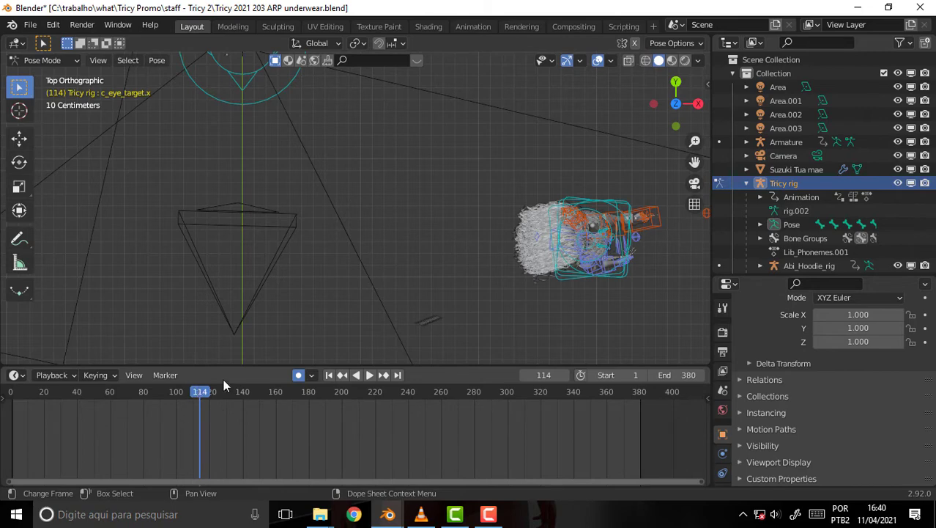
key(space)
drag(202, 396, 139, 394)
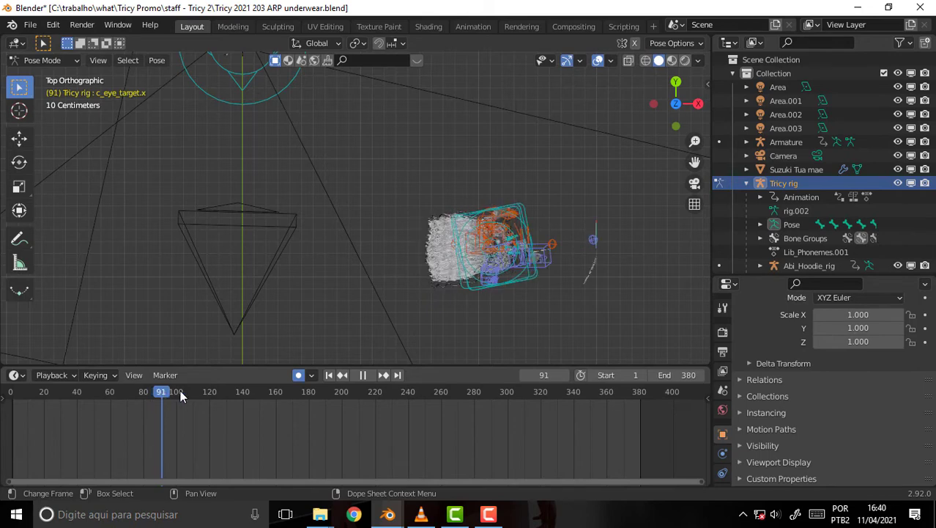
key(space)
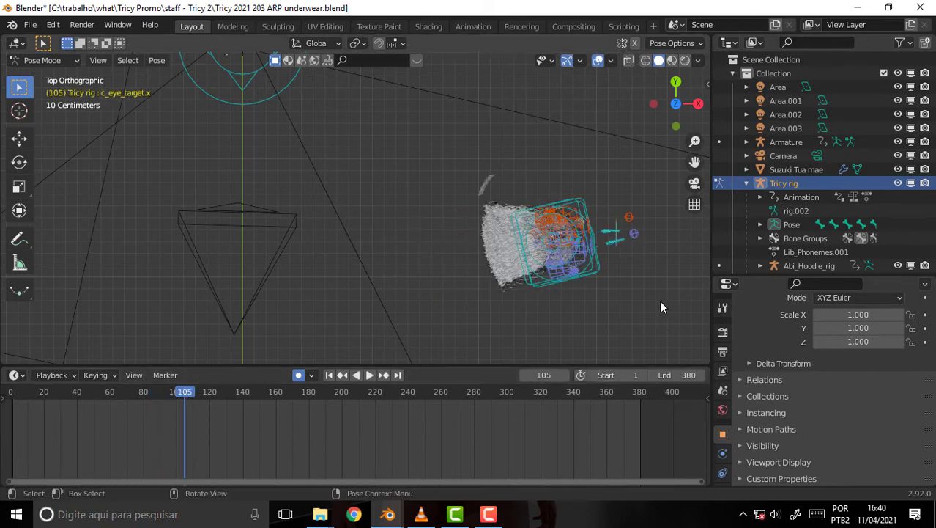
Preview the travel through the scene camera, stop at frame 160, and switch to top view
key(KP_0)
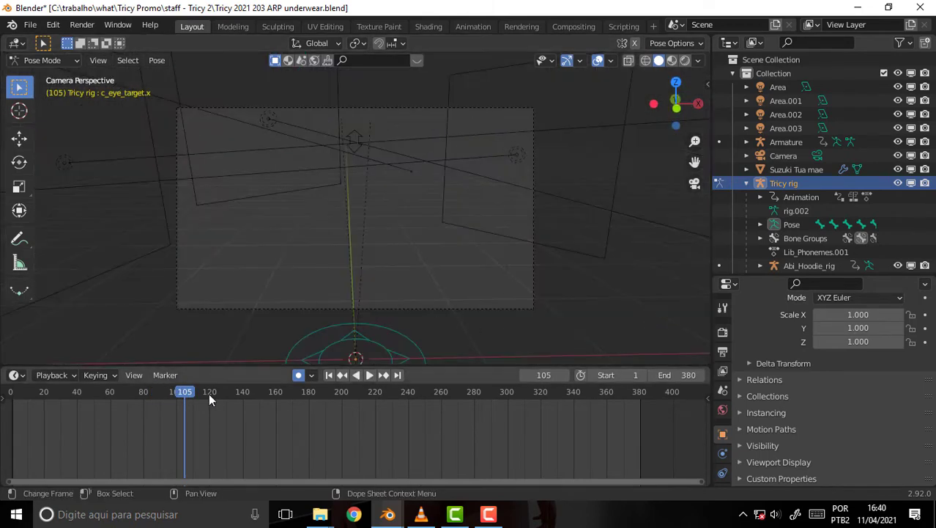
key(ctrl+shift+space)
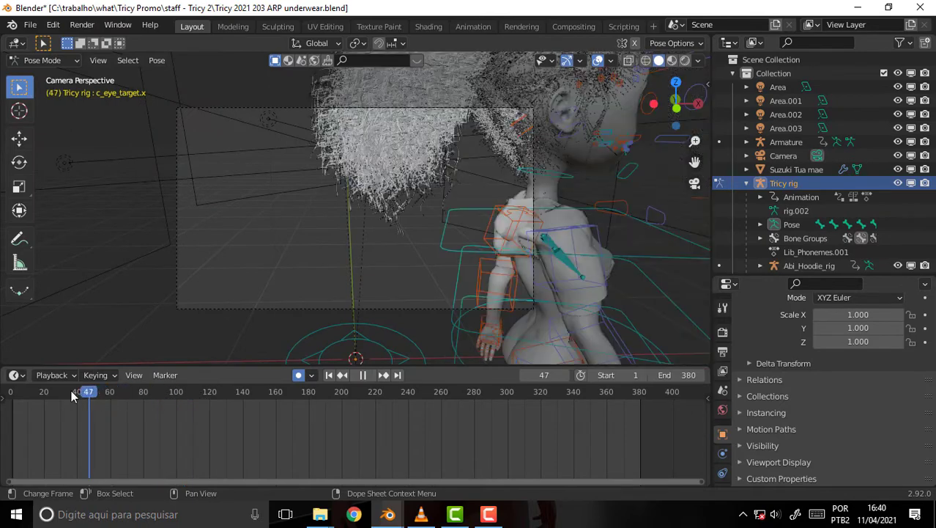
drag(51, 395, 66, 396)
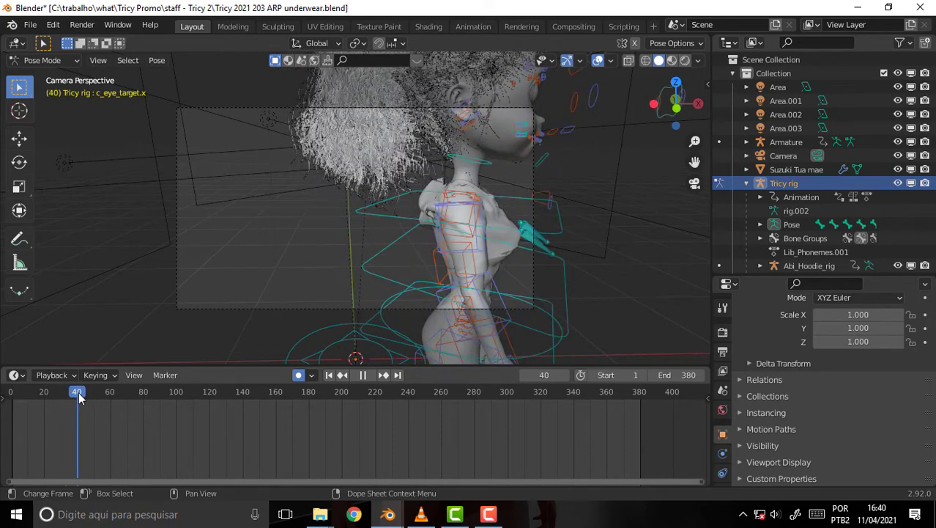
key(Escape)
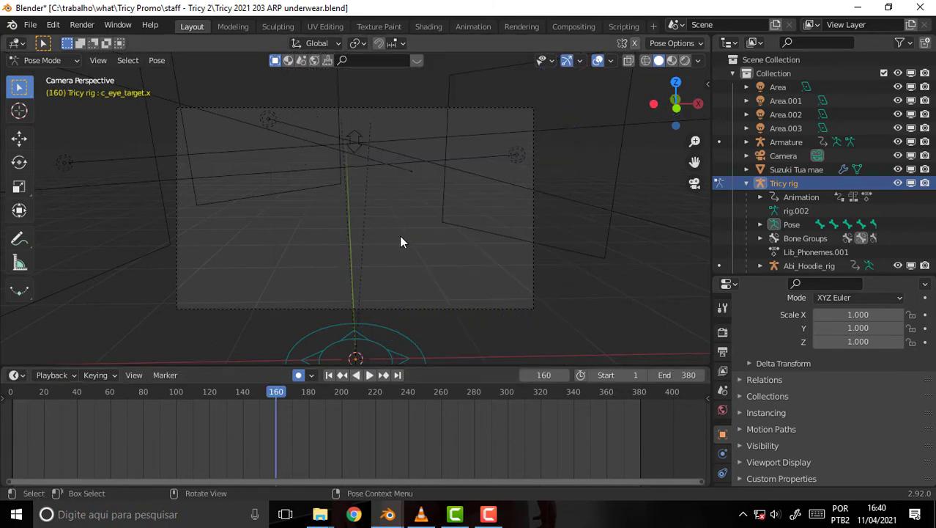
click(490, 515)
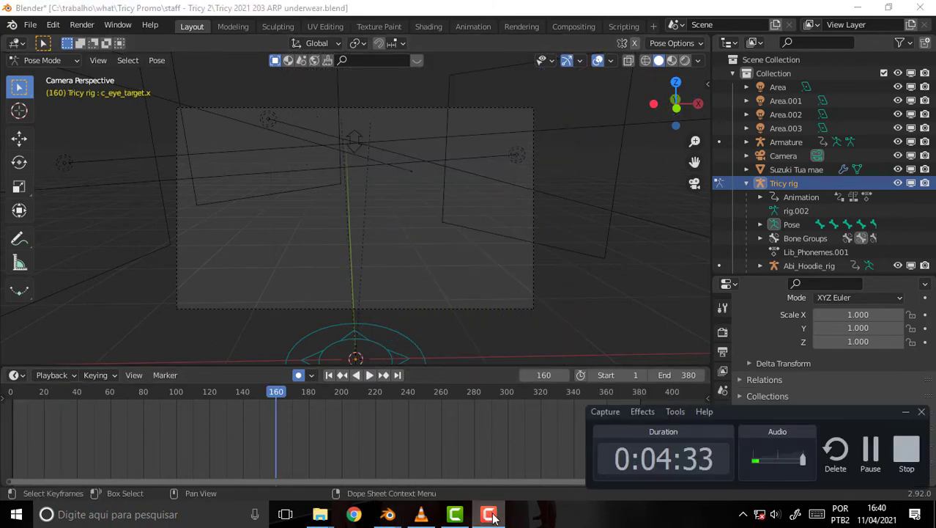
click(493, 517)
scroll(445, 220, down, 3)
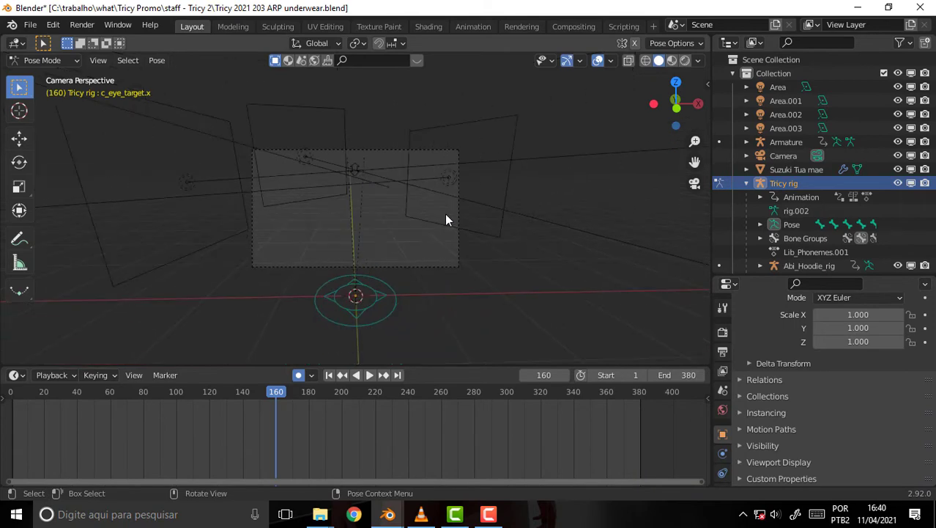
key(KP_7)
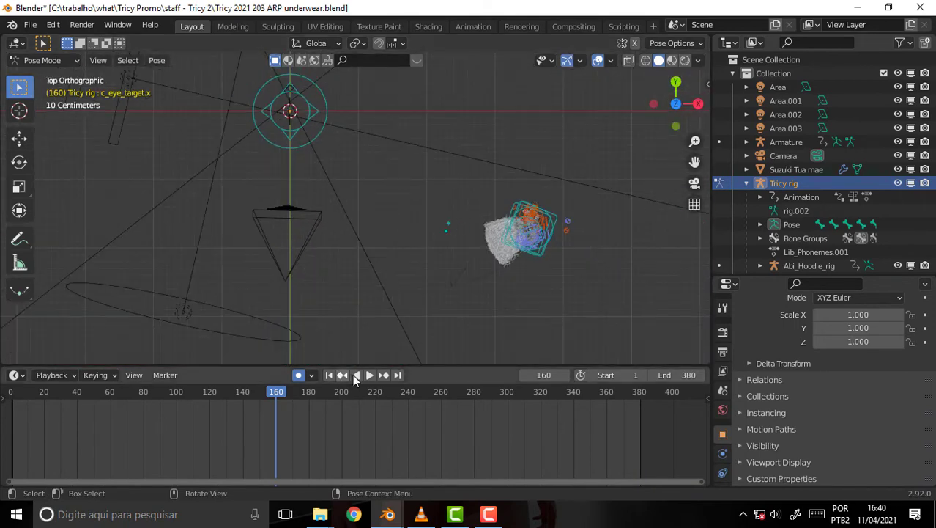
Zoom the viewport, play the walk, and rewind the timeline to frame 0
scroll(454, 230, up, 6)
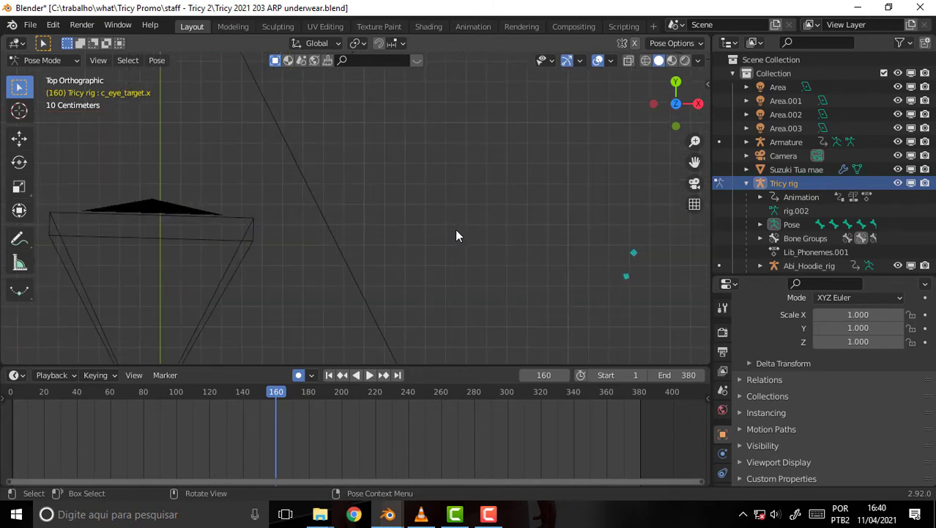
scroll(455, 235, down, 2)
scroll(457, 234, down, 2)
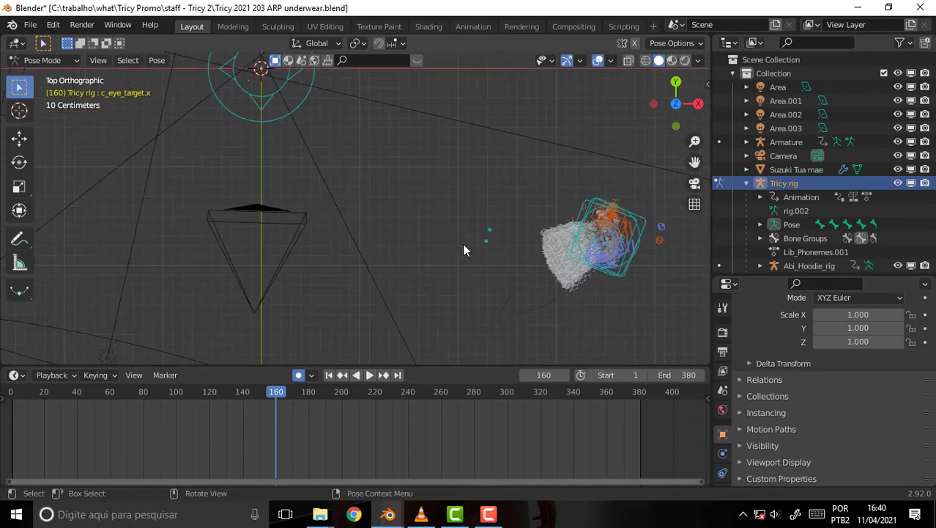
key(shift+ctrl+space)
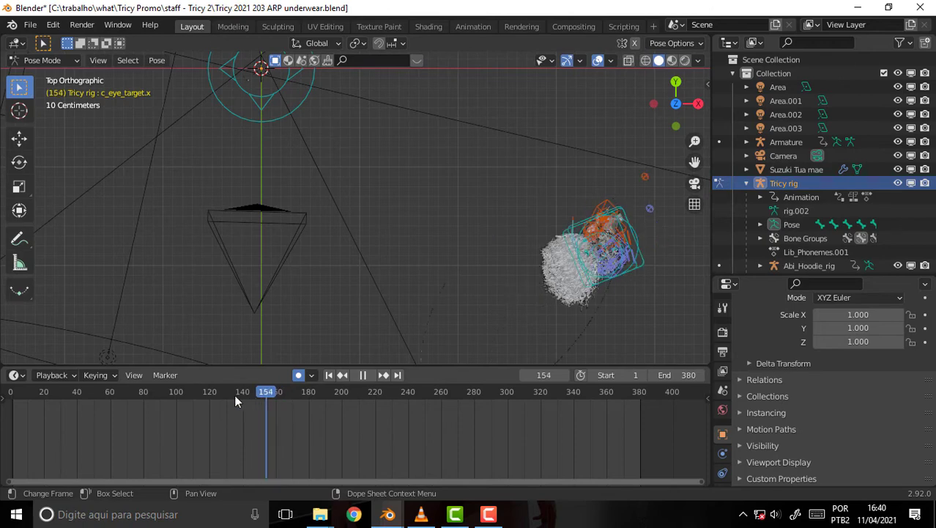
drag(234, 394, 4, 398)
key(space)
scroll(509, 202, down, 3)
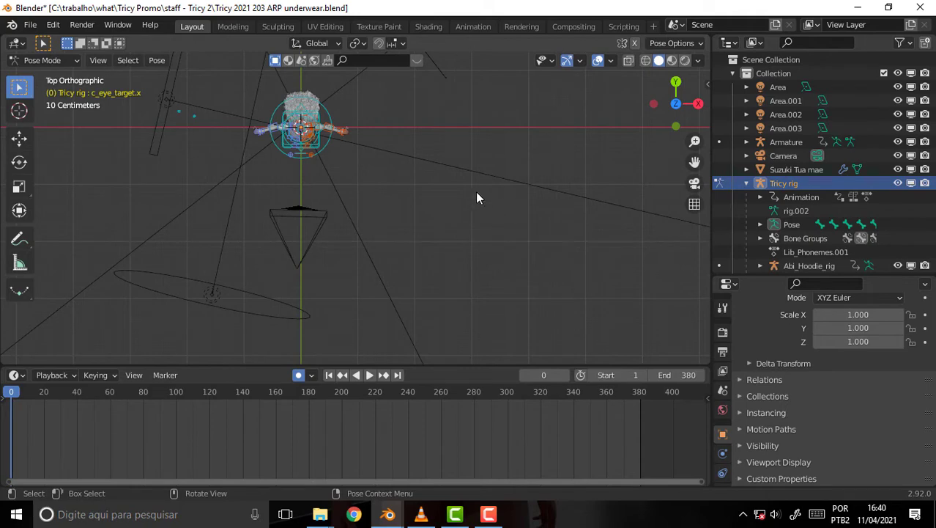
Start a Save As and change the file name's version number from 203 to 204
click(30, 24)
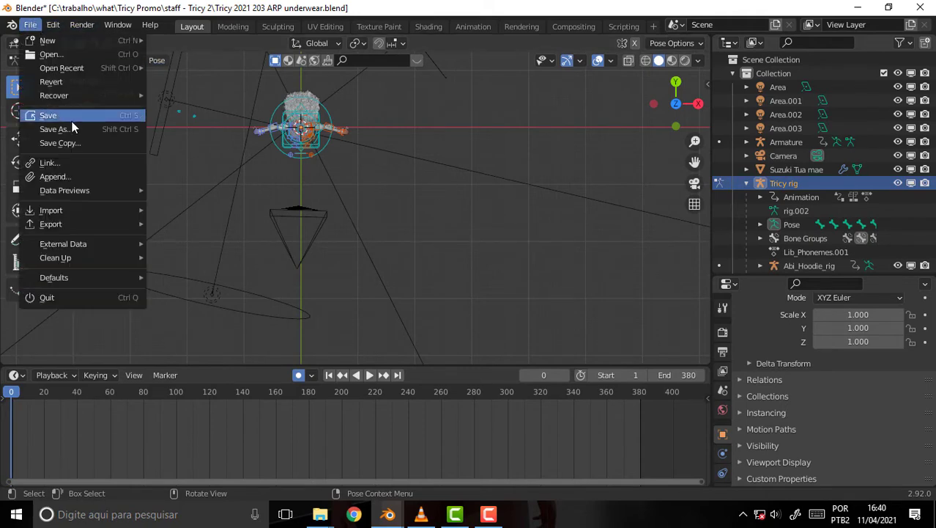
click(69, 130)
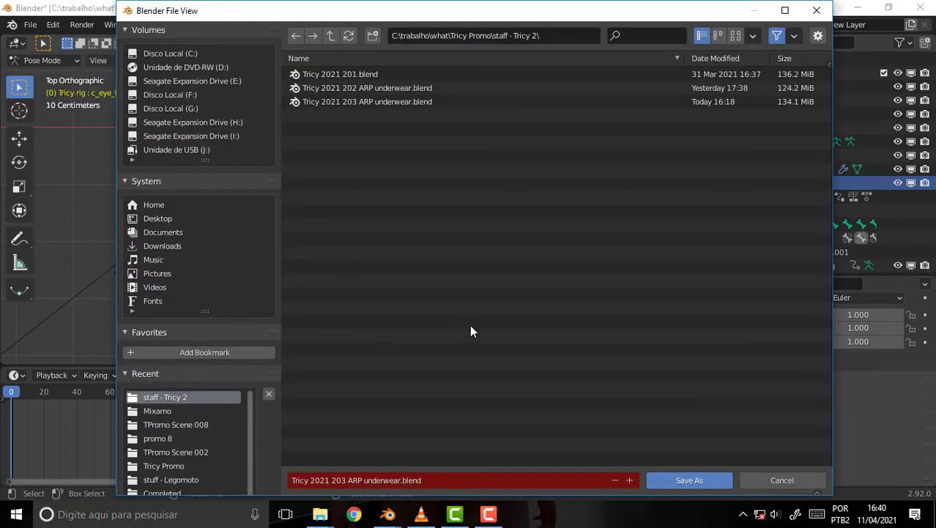
click(357, 480)
click(352, 482)
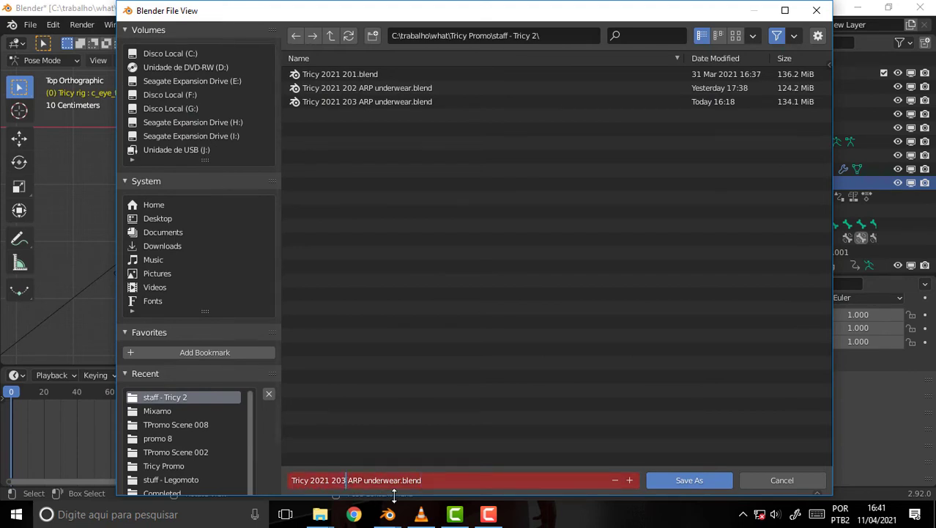
key(BackSpace)
text(4)
Replace 'underwear' with 'Mixamo' and save as Tricy 2021 204 ARP Mixamo.blend
mouse_move(399, 482)
mouse_down()
mouse_move(367, 482)
mouse_move(368, 495)
mouse_up()
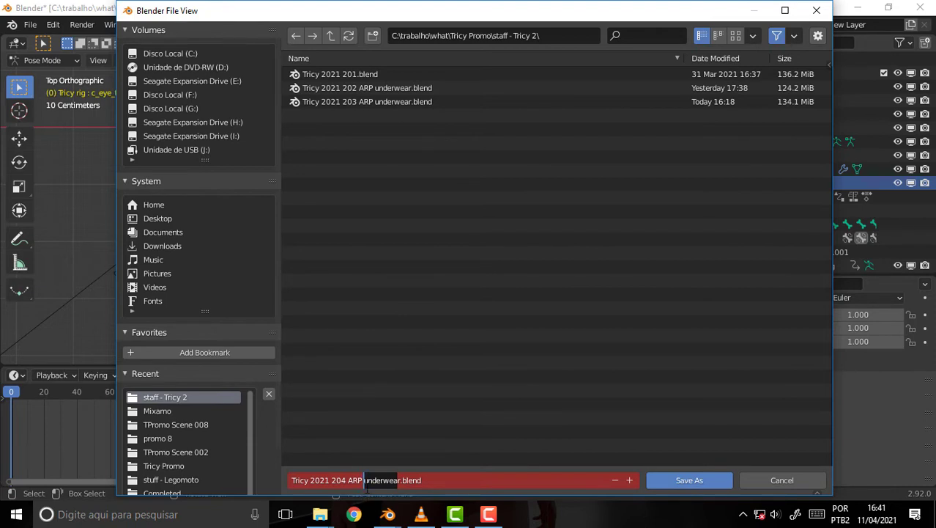
text(Mixamr)
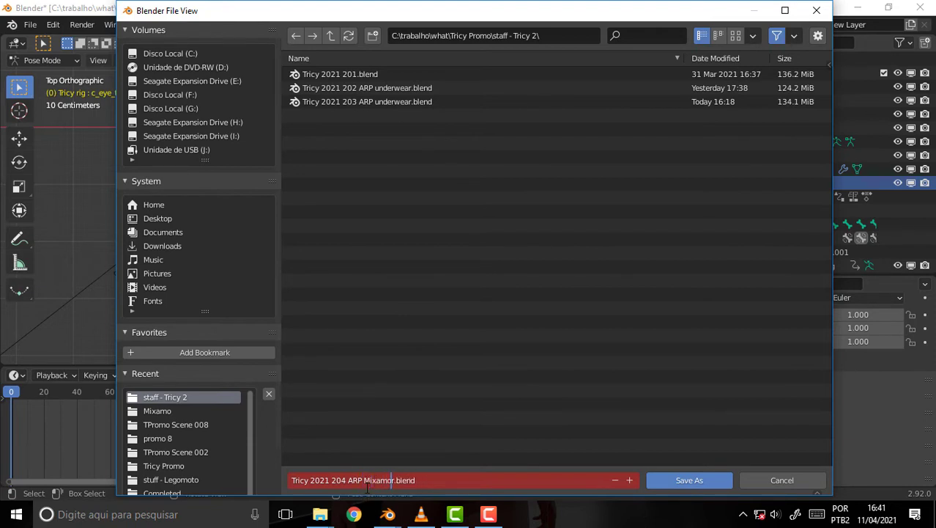
key(BackSpace)
key(BackSpace)
text(o)
key(BackSpace)
key(BackSpace)
text(mo)
key(Return)
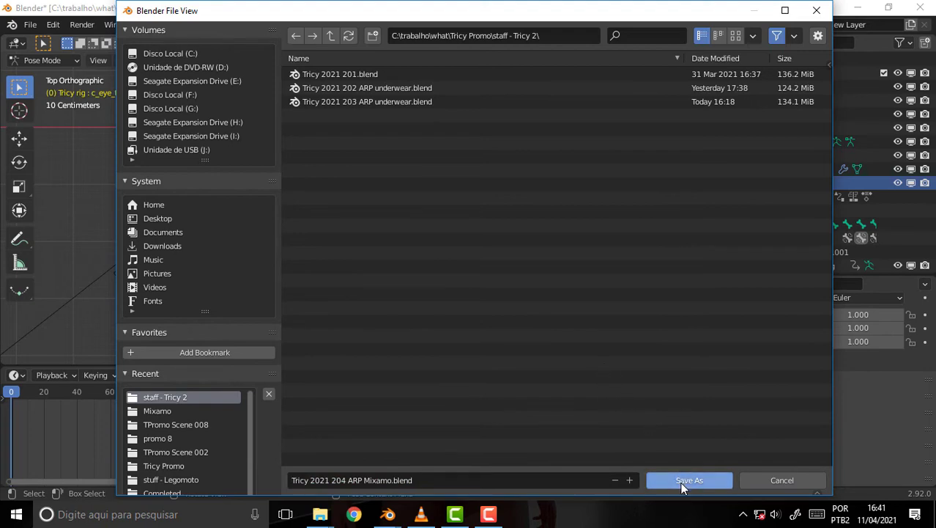
click(681, 481)
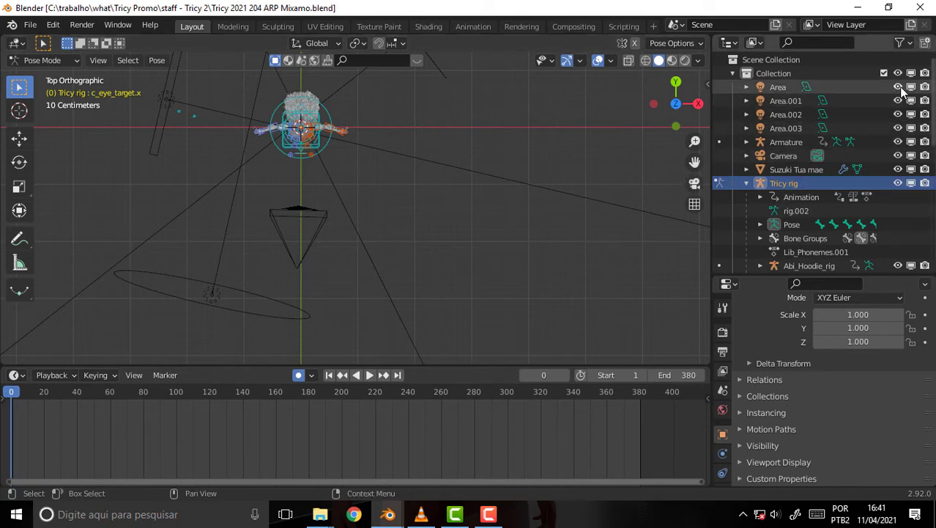
Hide the four Area lights and make the Armature active with all bones selected
drag(899, 87, 898, 125)
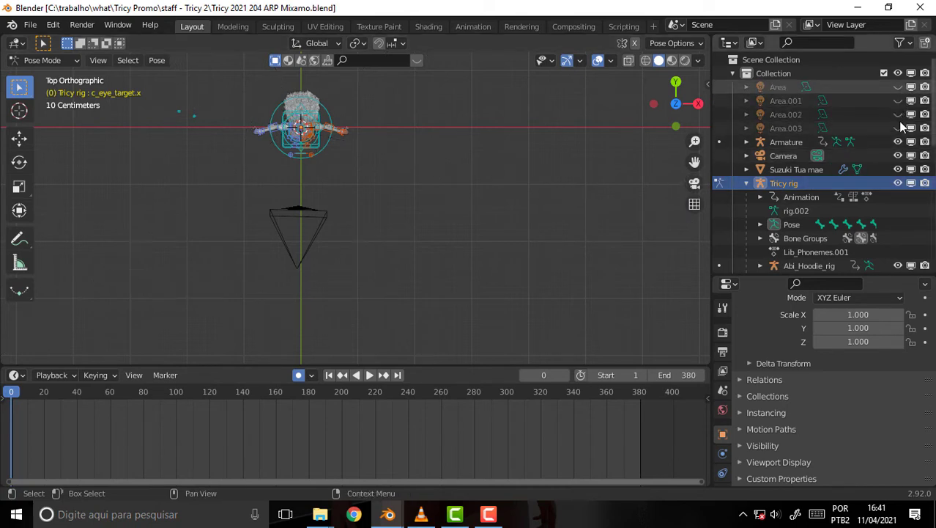
click(800, 142)
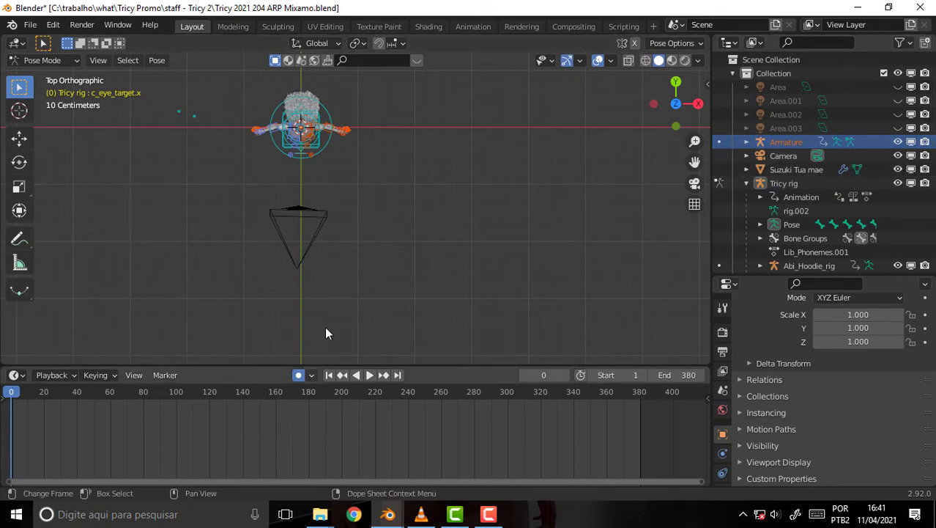
key(a)
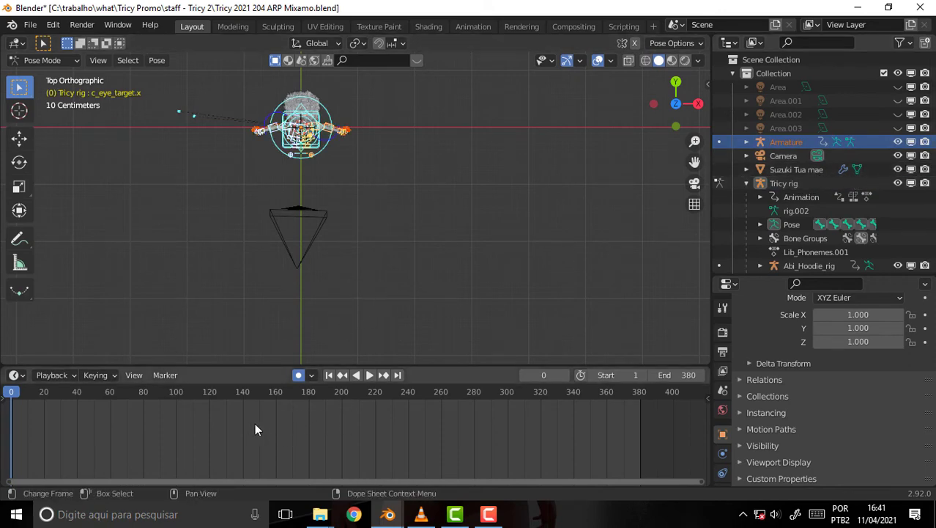
Play the animation to check it, then expand the Armature and reselect all its bones
mouse_move(245, 426)
middle_down()
mouse_move(301, 401)
mouse_move(289, 403)
middle_up()
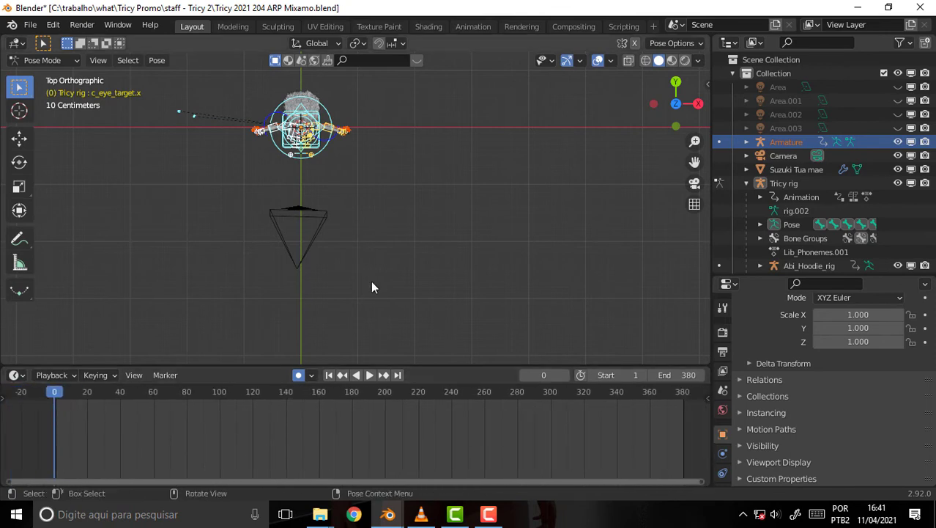
key(space)
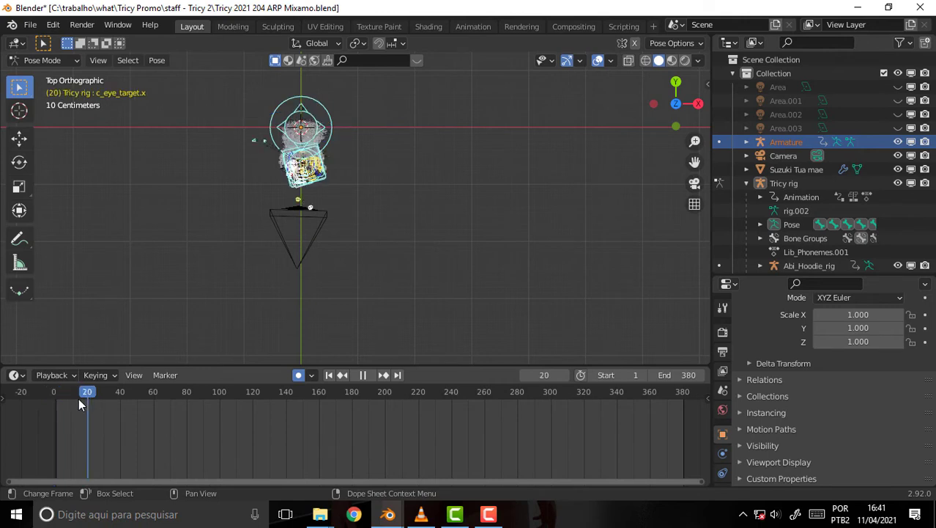
key(Escape)
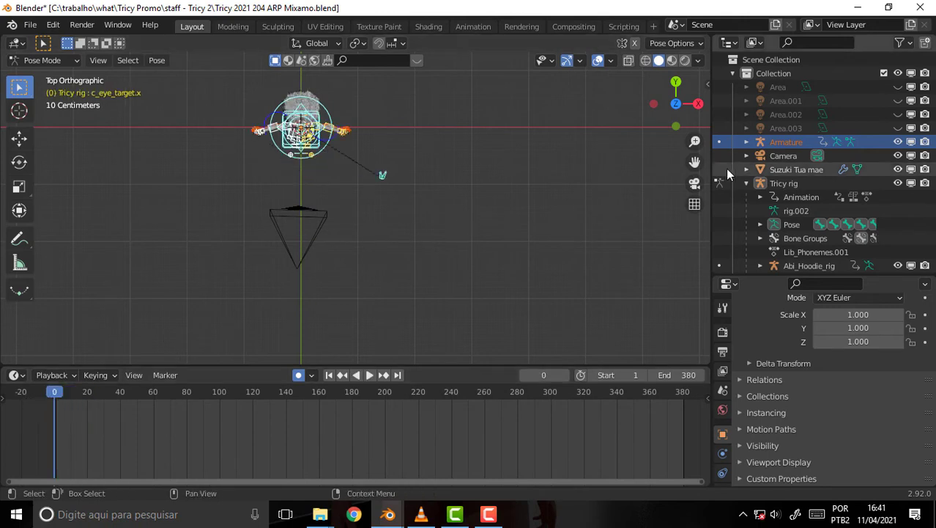
click(745, 142)
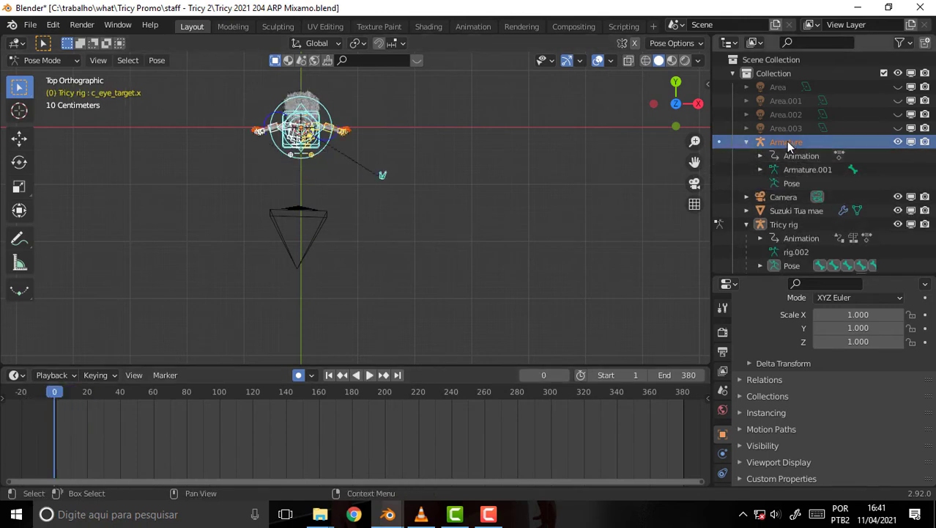
click(471, 213)
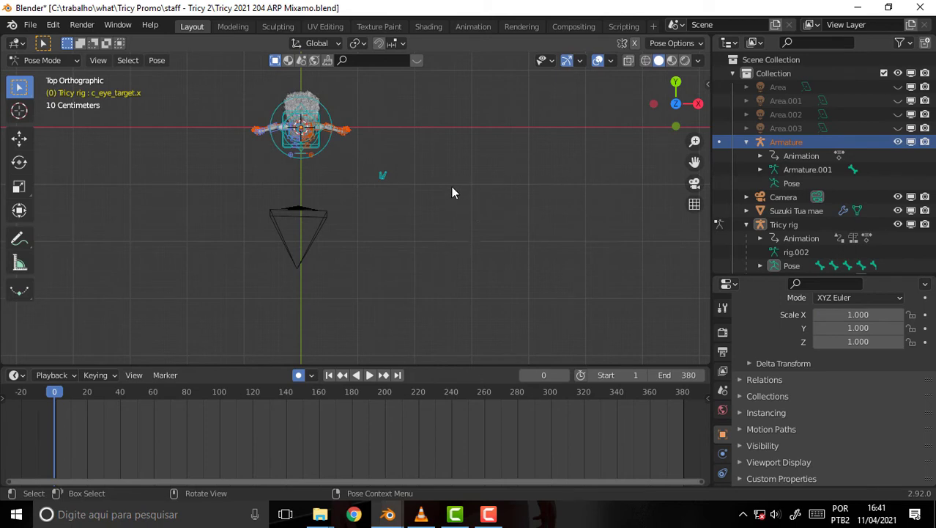
key(a)
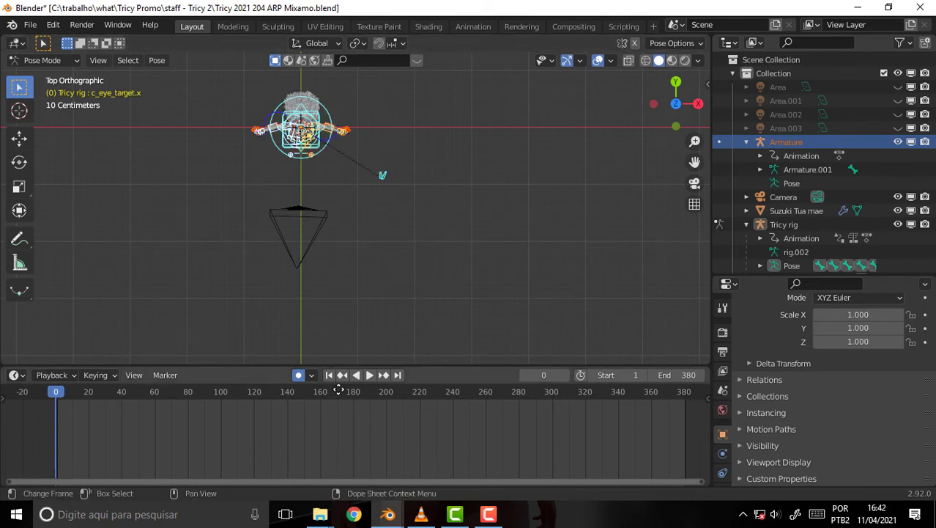
middle_drag(333, 414, 331, 405)
Box-select the whole Tricy rig and its objects, changing its interaction mode
scroll(496, 282, down, 3)
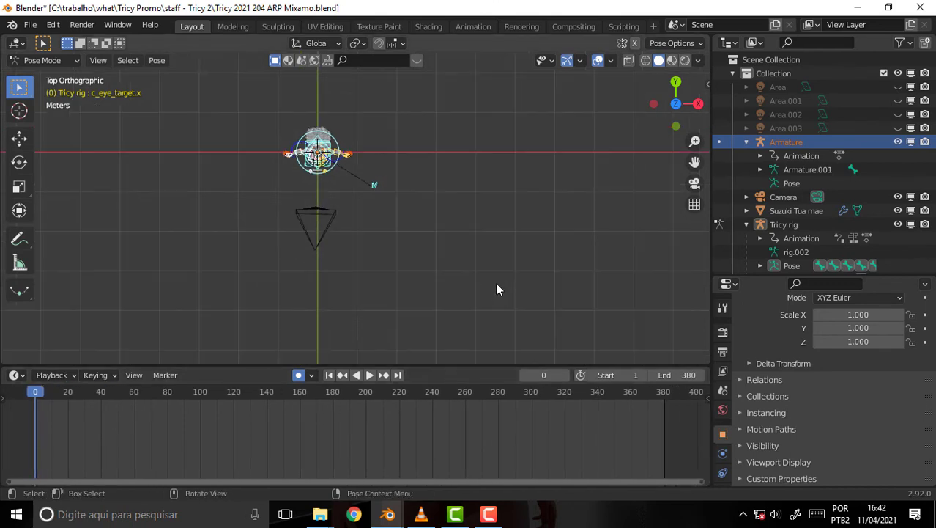
drag(259, 103, 397, 193)
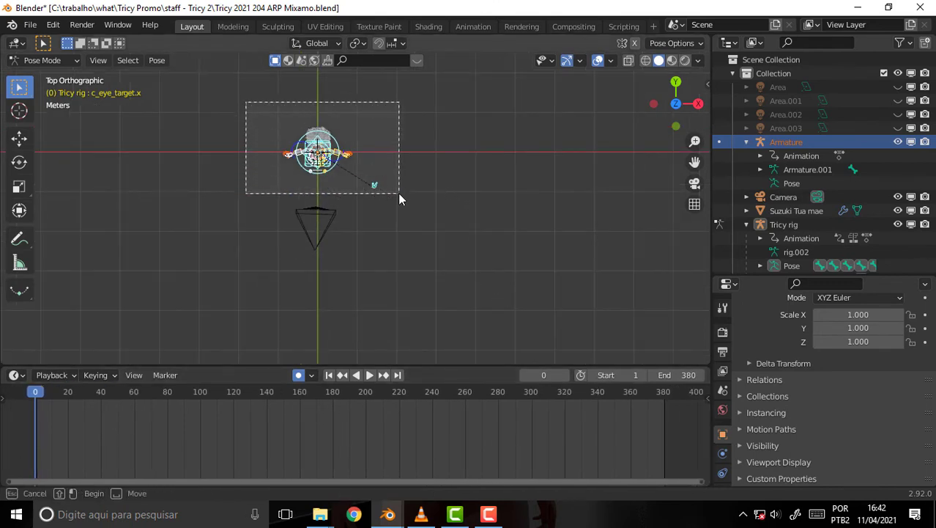
click(48, 60)
click(44, 74)
mouse_move(230, 105)
mouse_down()
mouse_move(412, 206)
mouse_move(408, 198)
mouse_up()
Frame the timeline so the walk keys from frame 0 to about 367 are visible
scroll(315, 428, down, 1)
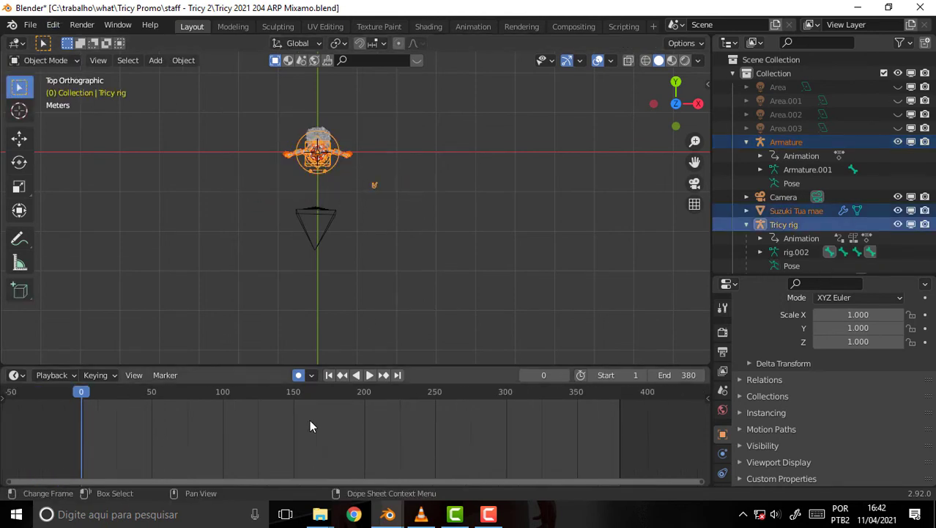
mouse_move(299, 469)
middle_down()
mouse_move(338, 416)
mouse_move(340, 458)
mouse_move(181, 439)
mouse_move(663, 440)
middle_up()
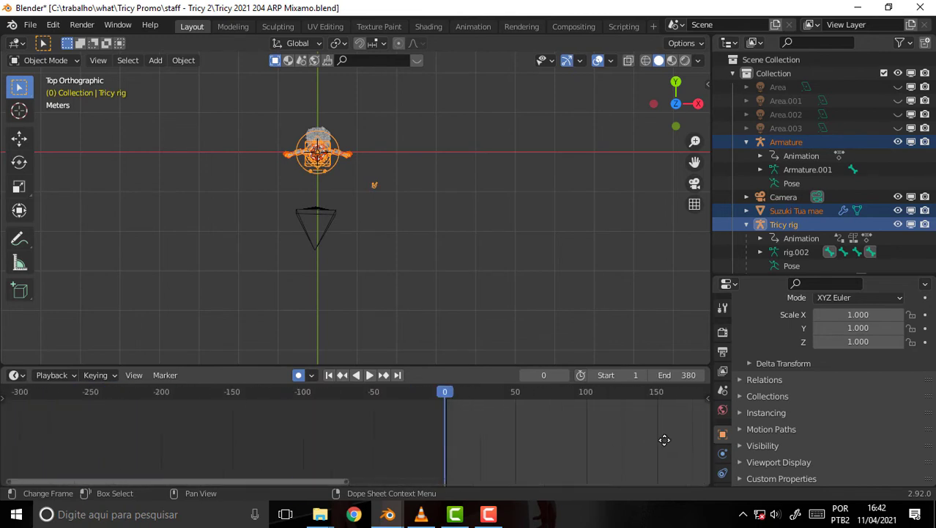
key(Home)
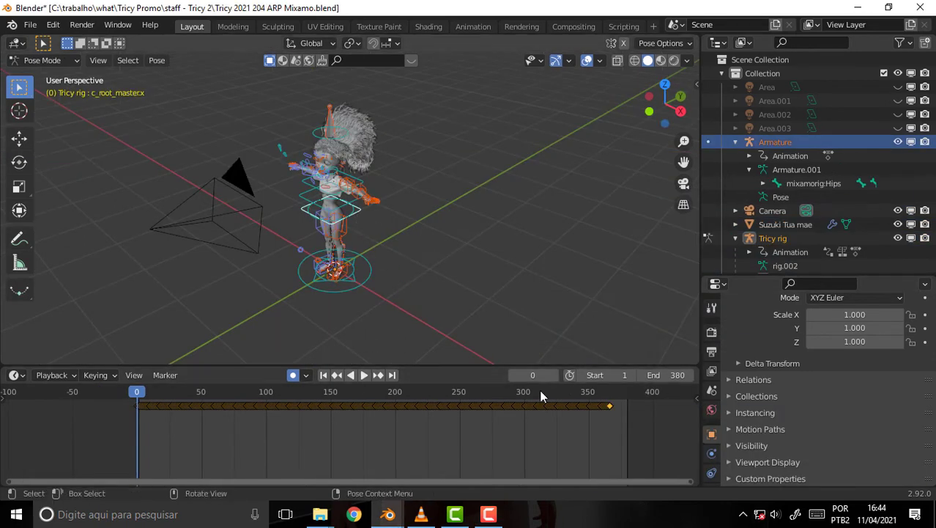
Select all the walk keyframes and move them about 82 frames earlier
drag(637, 403, 86, 434)
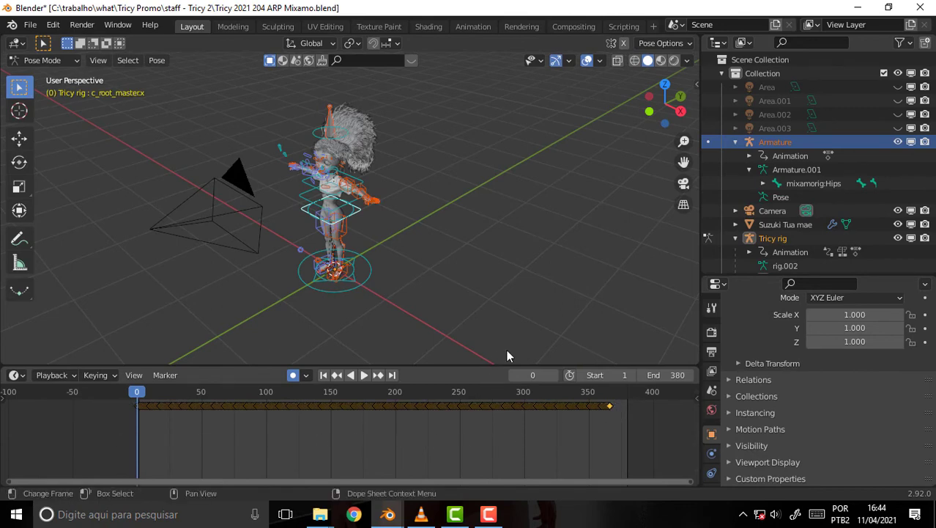
scroll(506, 335, up, 4)
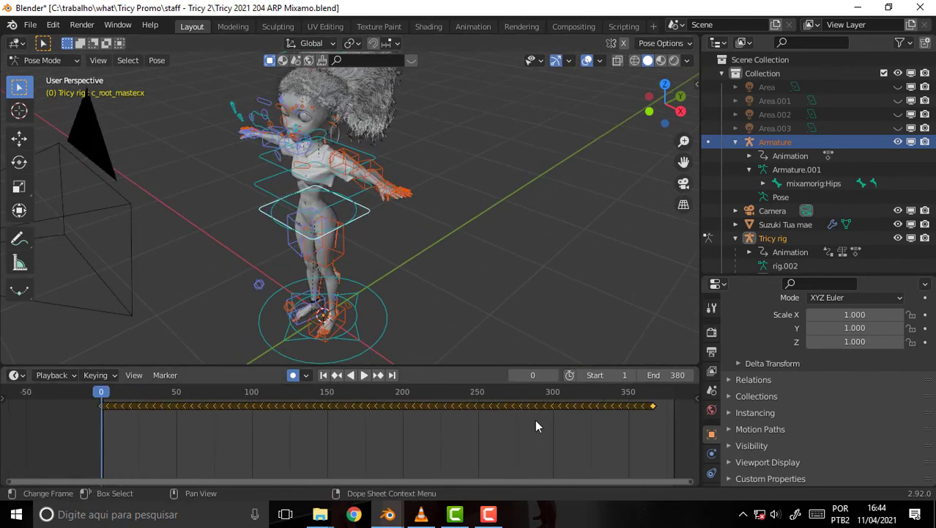
scroll(535, 420, up, 3)
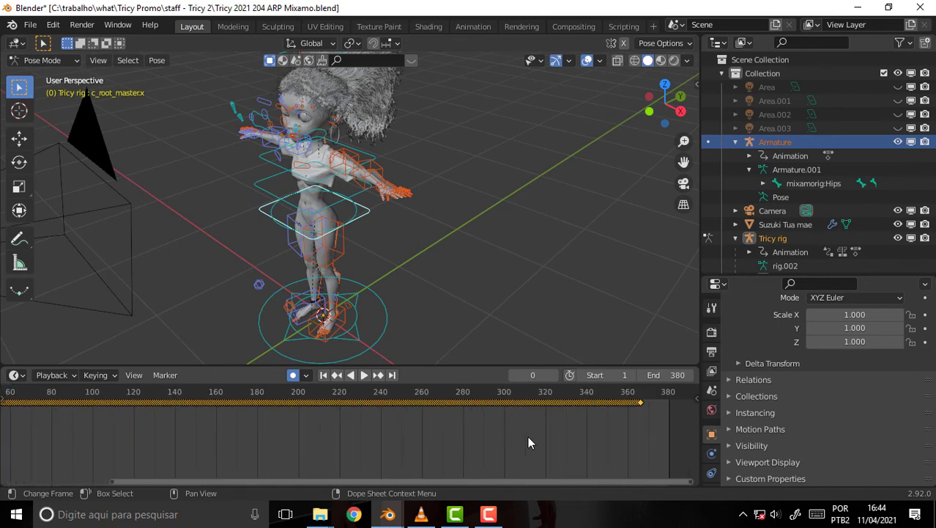
scroll(552, 446, up, 2)
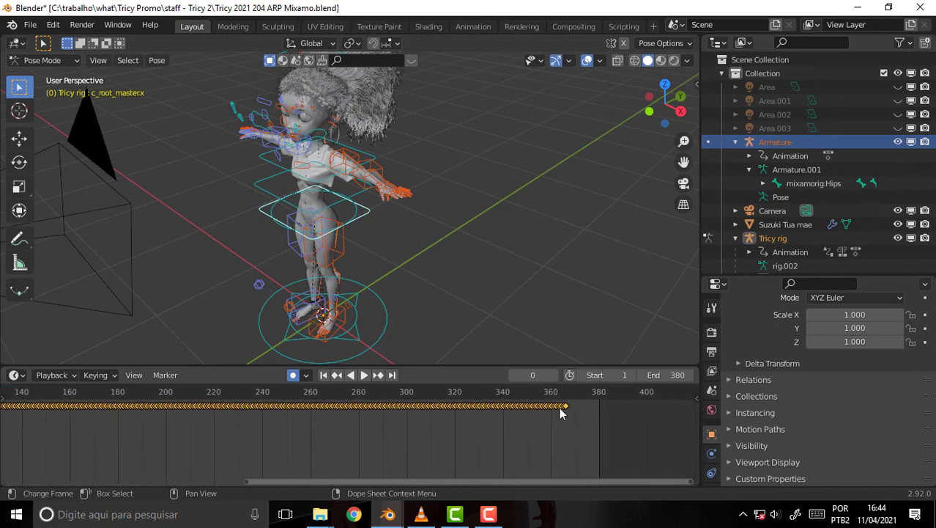
key(g)
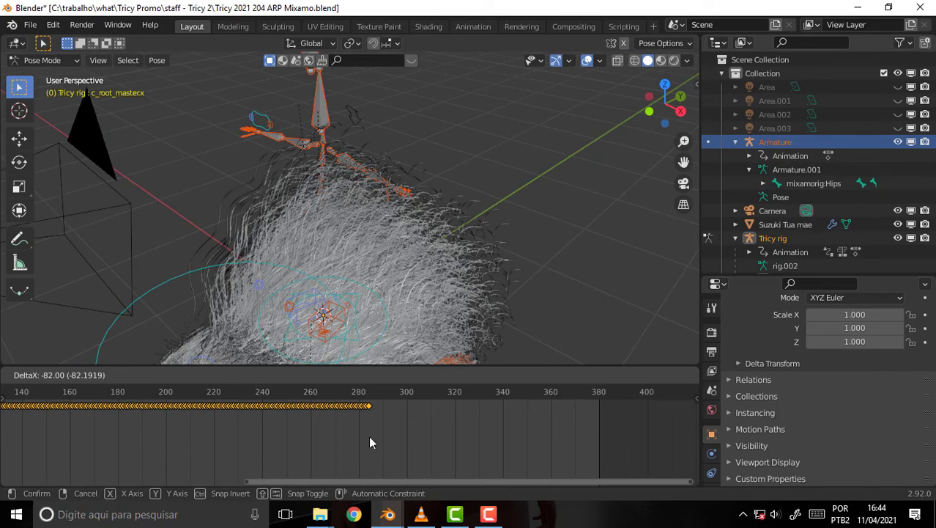
click(370, 443)
Nudge the keys so the last one lands exactly on frame 283, then return to frame 0
drag(364, 396, 366, 399)
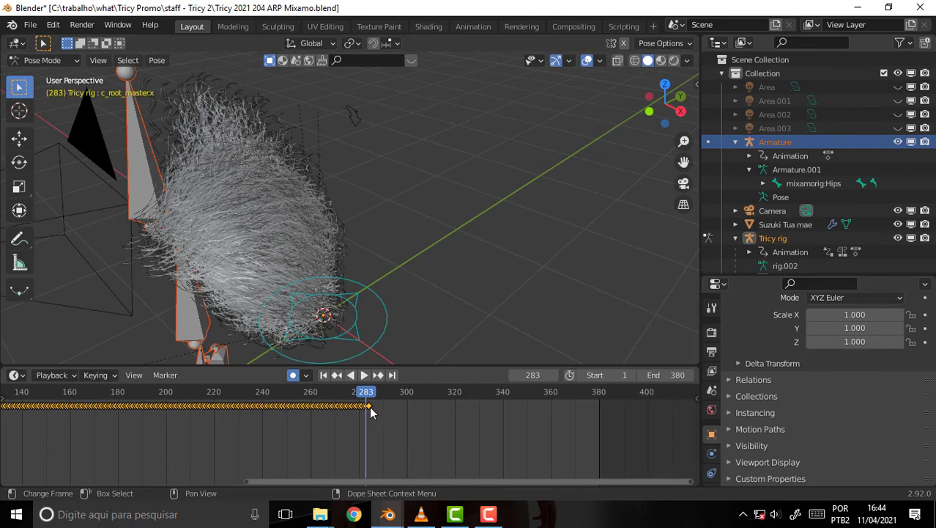
key(g)
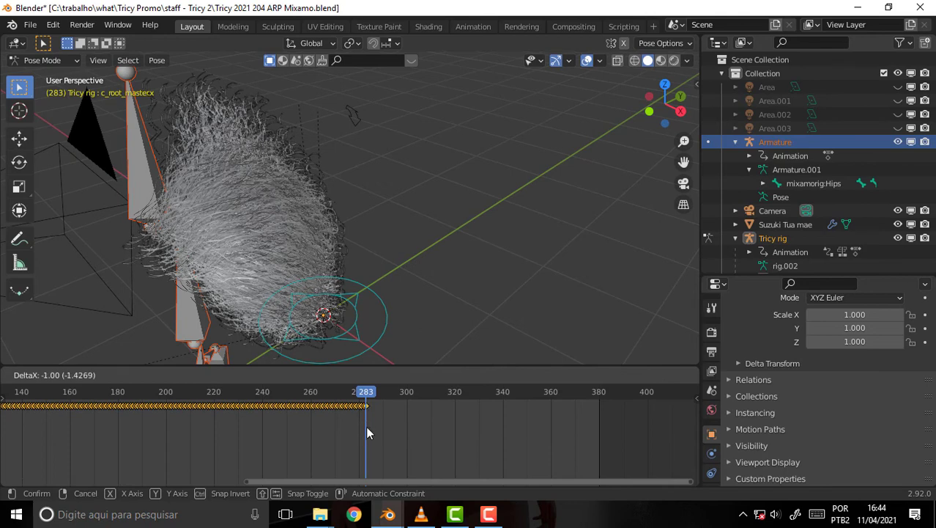
click(367, 432)
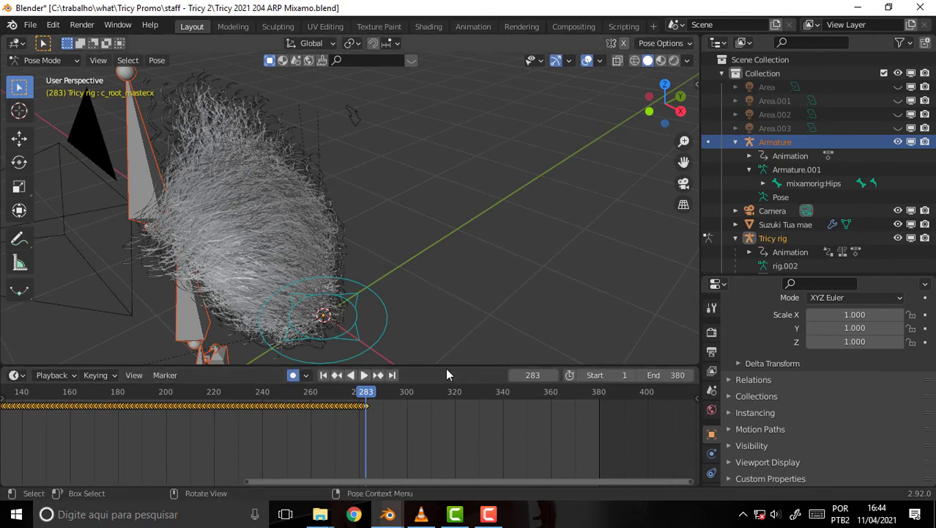
scroll(446, 408, down, 2)
scroll(450, 409, down, 2)
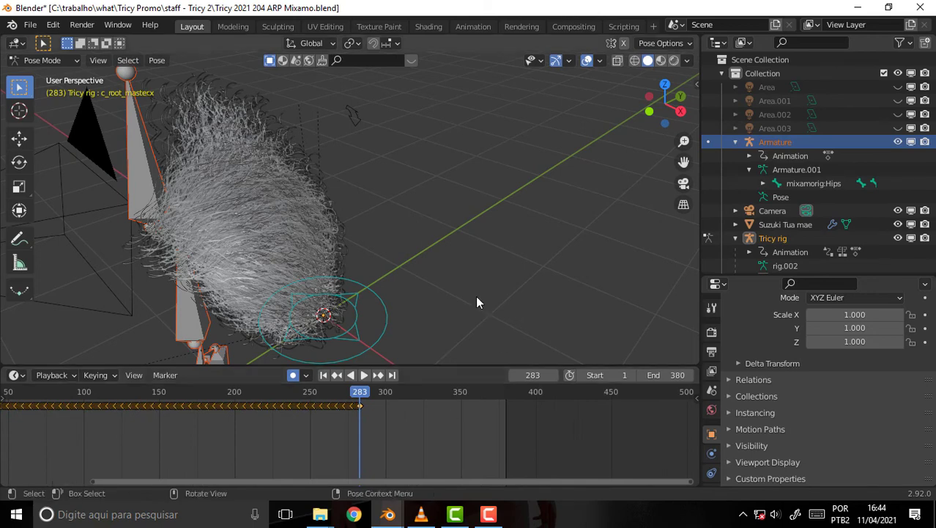
middle_drag(450, 413, 665, 437)
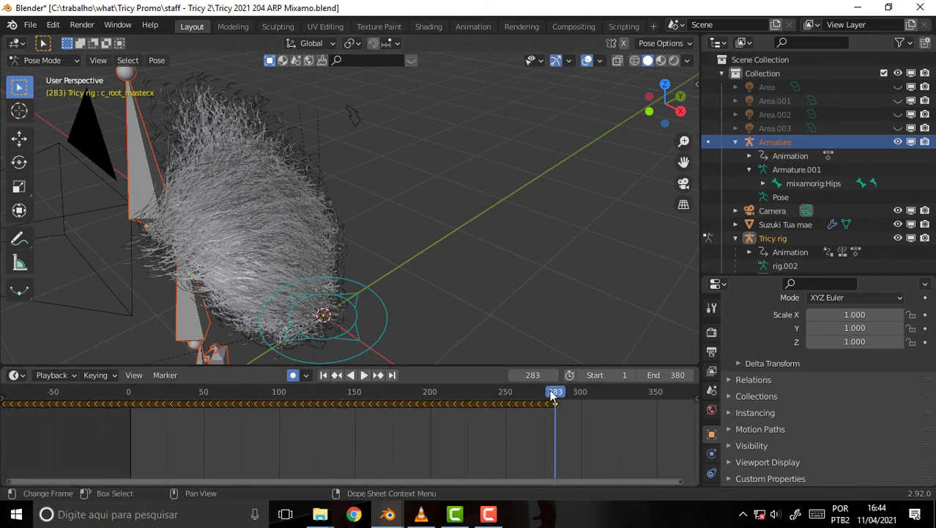
drag(500, 402, 130, 375)
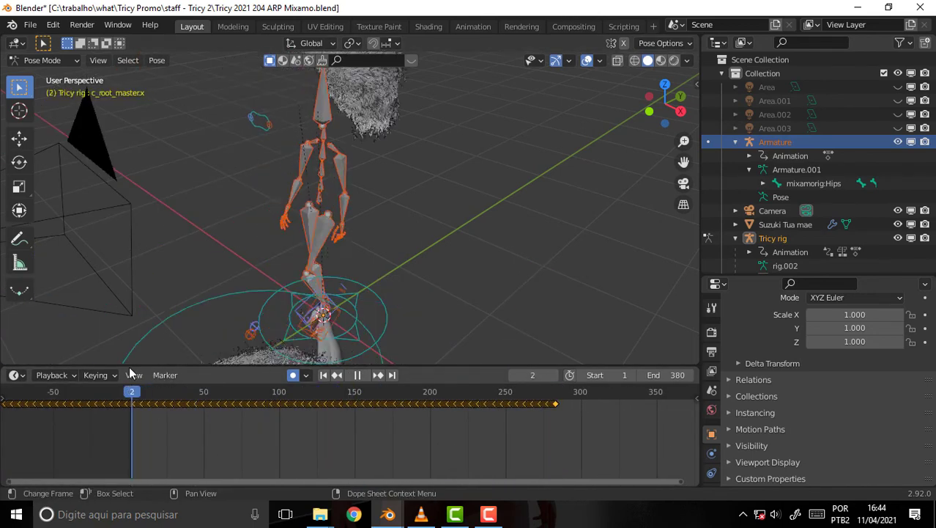
Play back the shifted walk, key the rig's pose at frame 283, and return to frame 0
key(space)
key(space)
scroll(476, 147, down, 6)
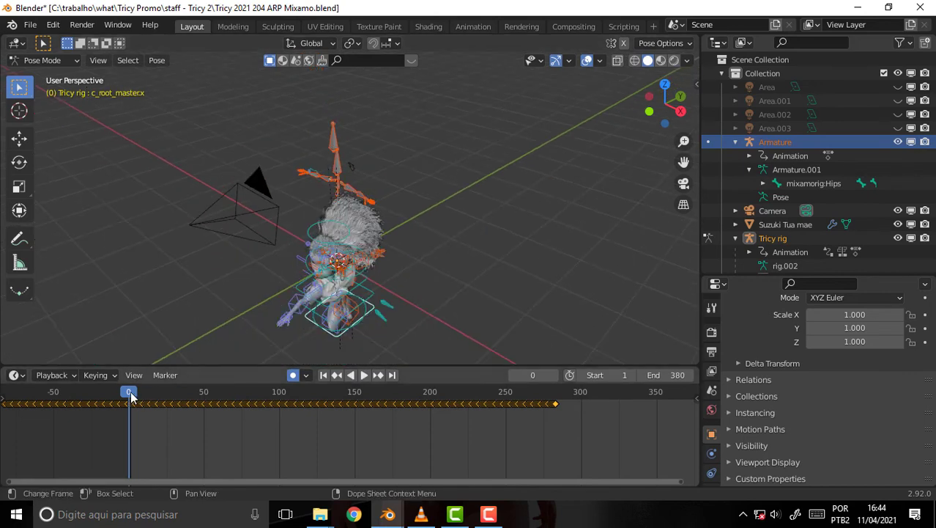
key(space)
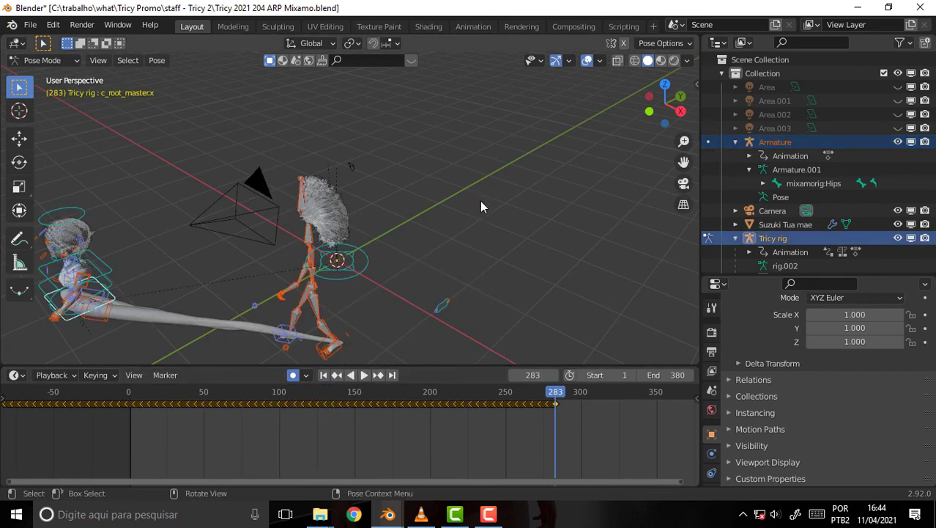
key(i)
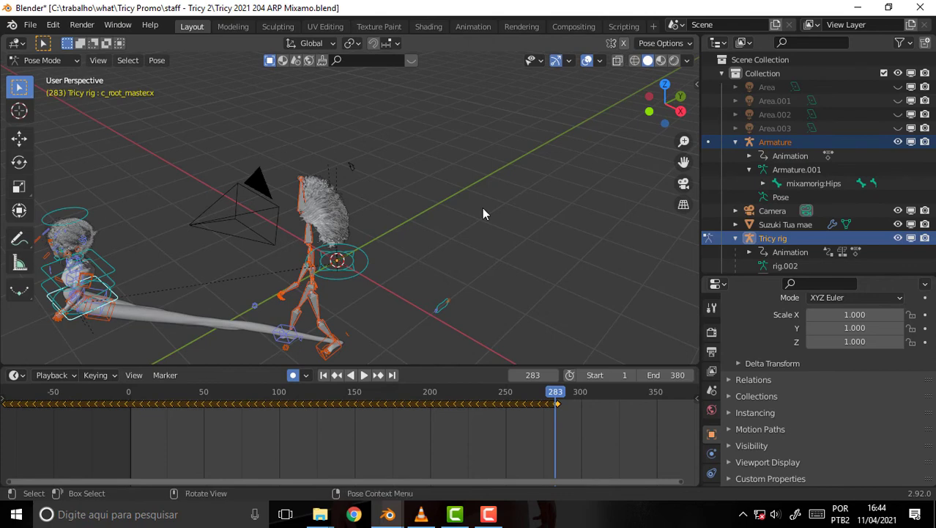
key(shift+Left)
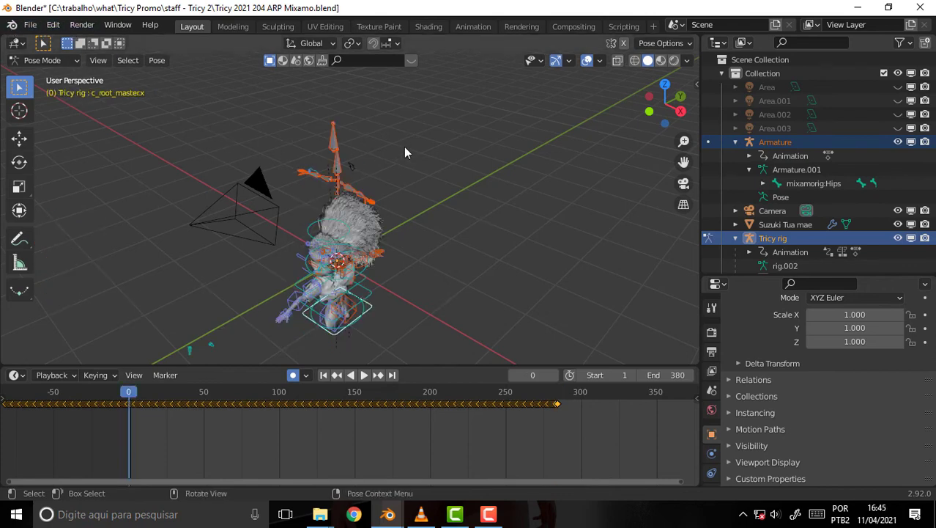
Reopen the recent Tricy 2021 204 ARP Mixamo.blend file, discarding the unsaved changes
click(488, 514)
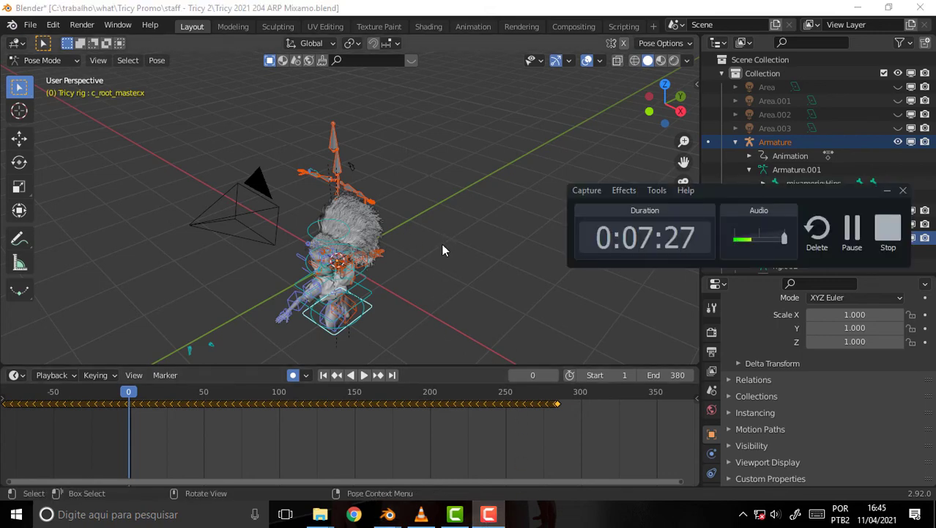
drag(723, 190, 595, 217)
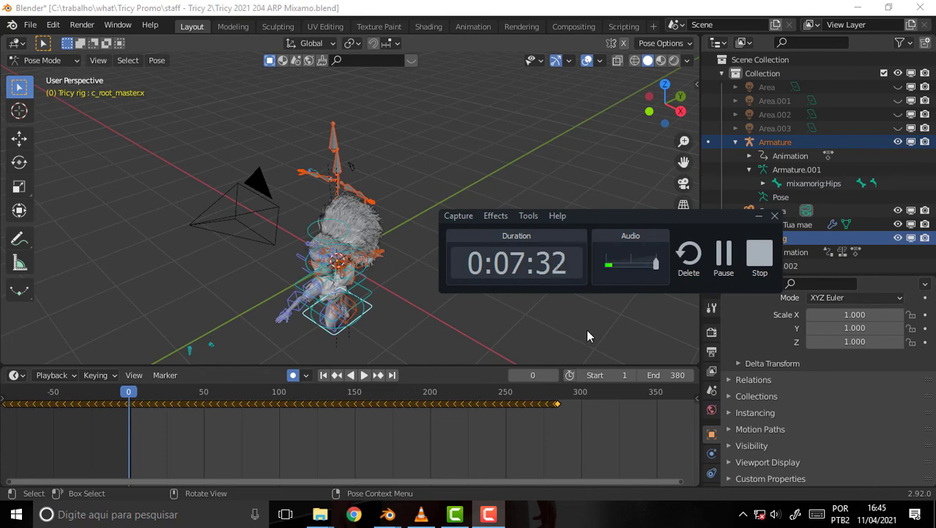
click(31, 24)
mouse_move(61, 68)
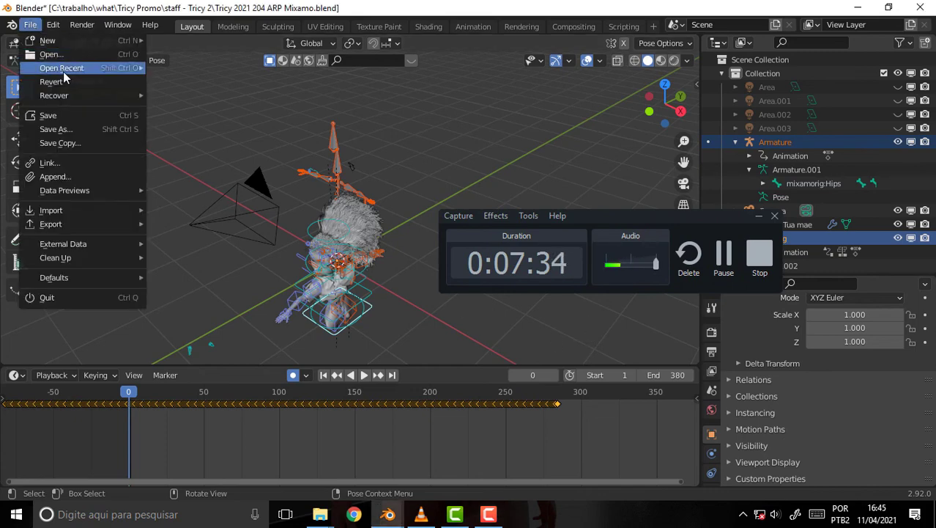
click(224, 68)
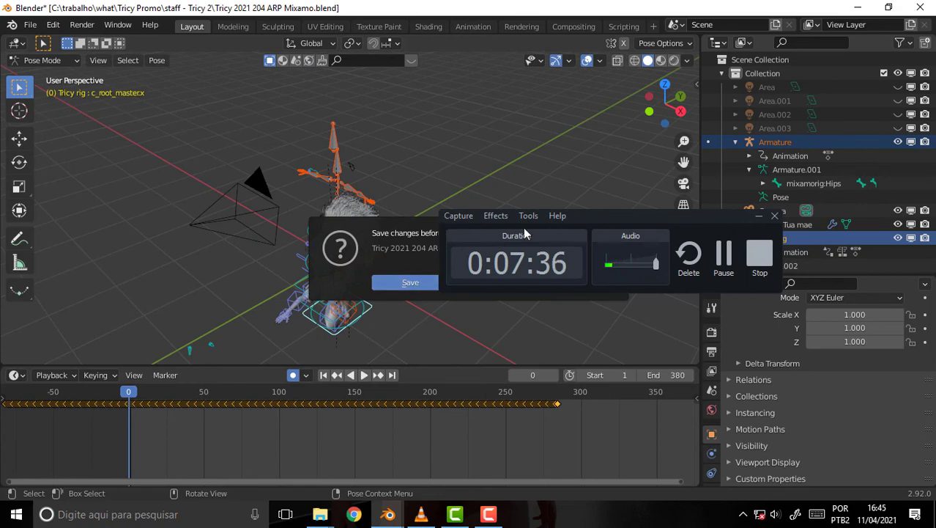
drag(600, 215, 603, 111)
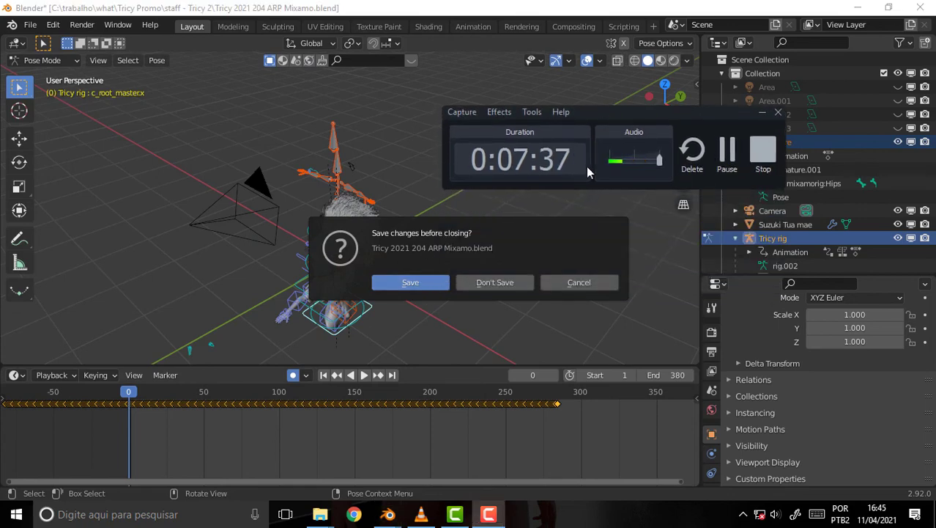
click(496, 282)
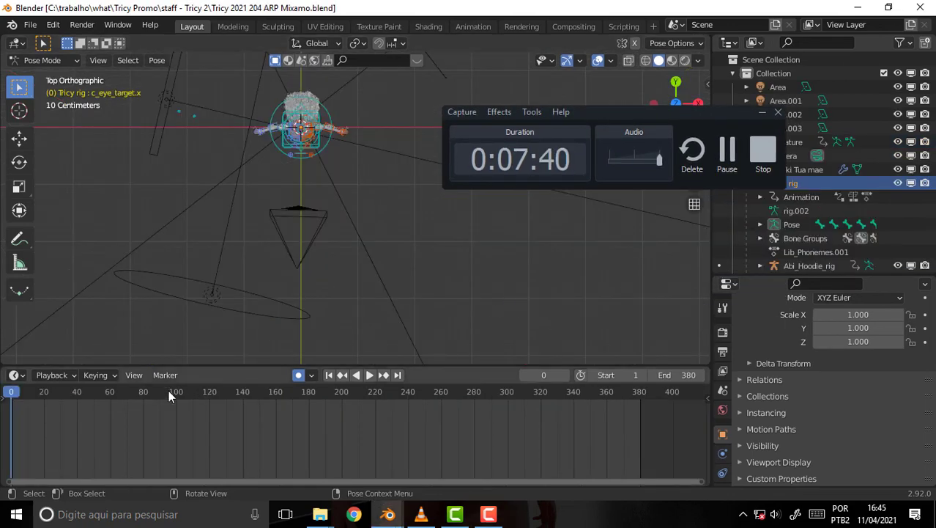
Play the reloaded animation and stop it back at frame 0
key(space)
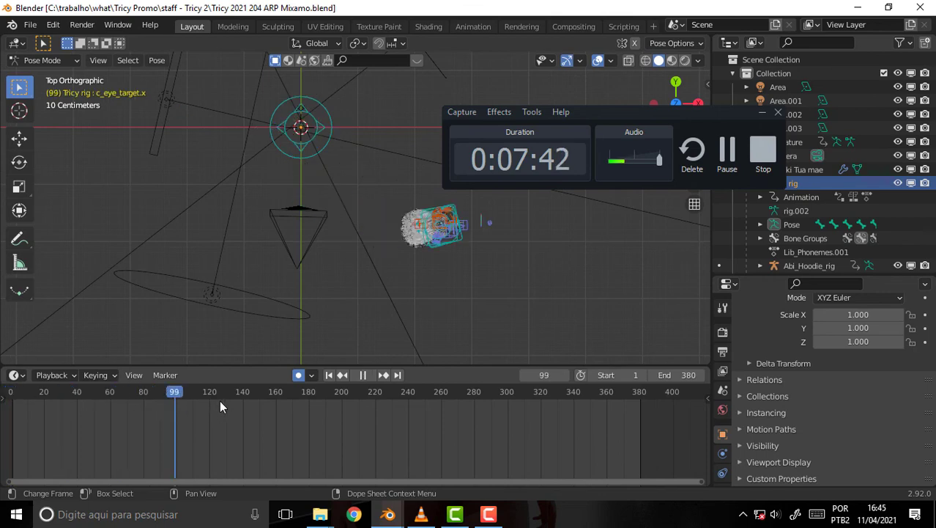
key(Escape)
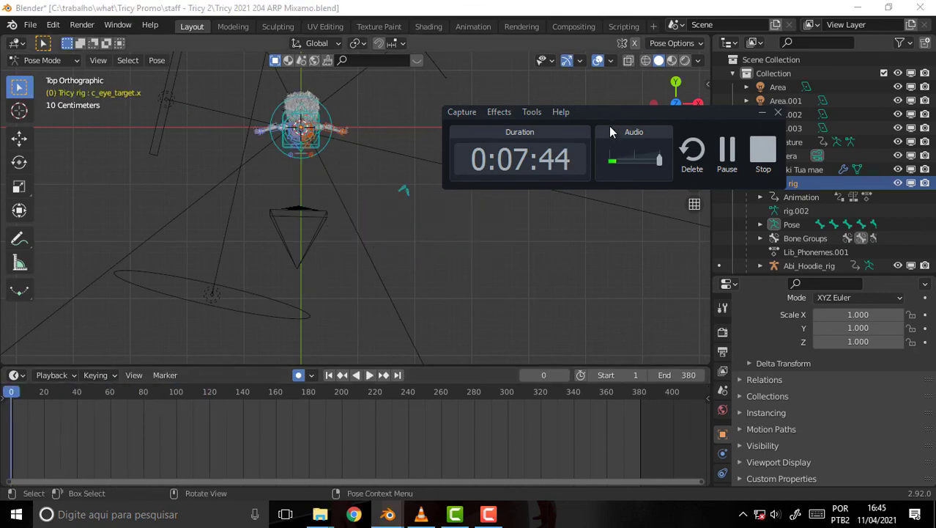
drag(612, 123, 615, 229)
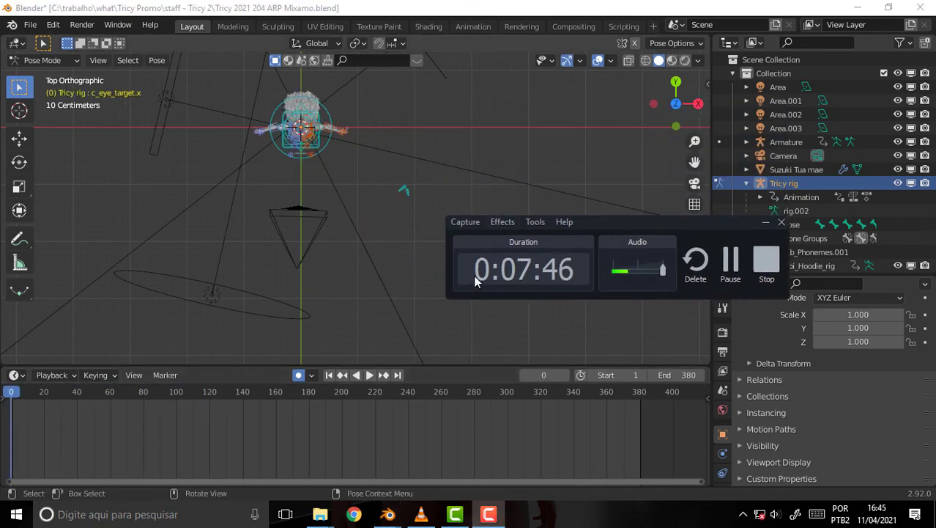